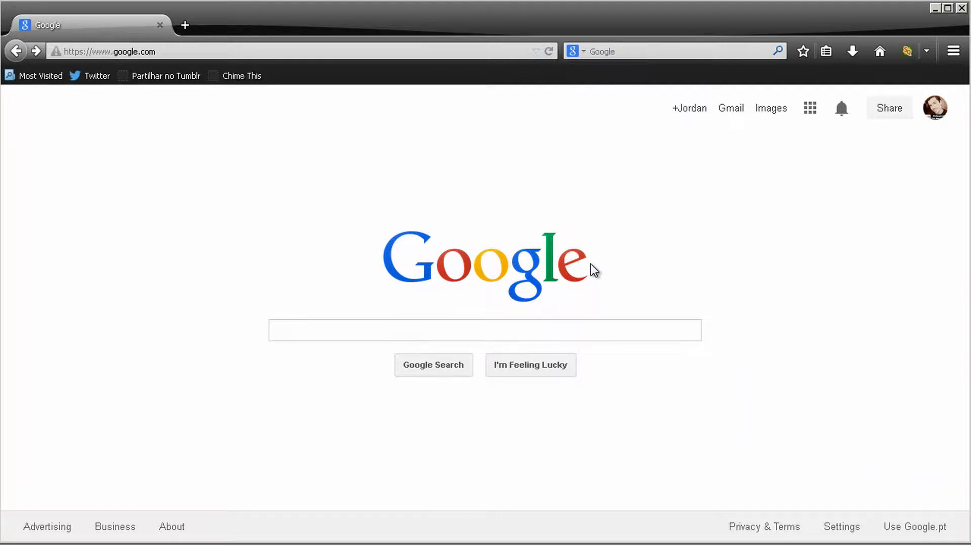
Search Google for "apples and oranges".
left_click(479, 327)
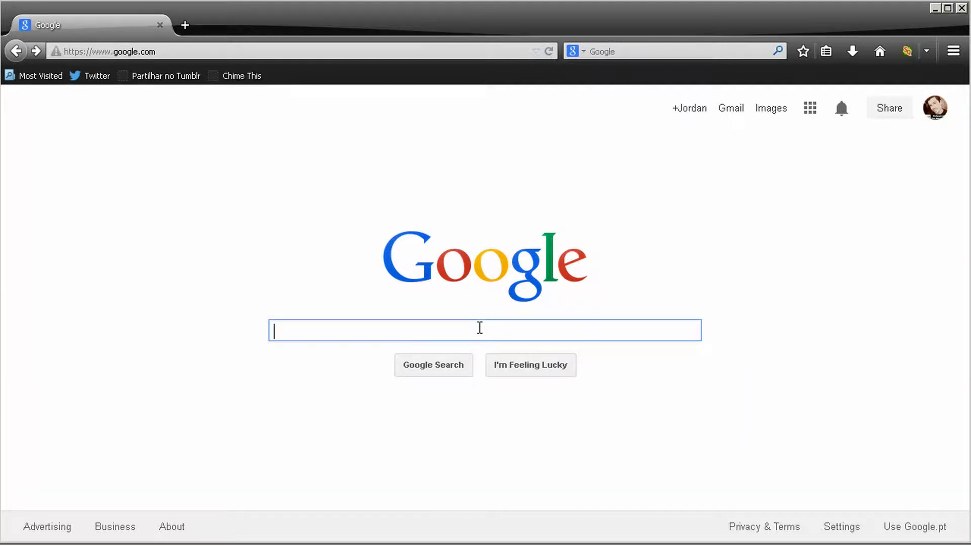
type("apples and oranges")
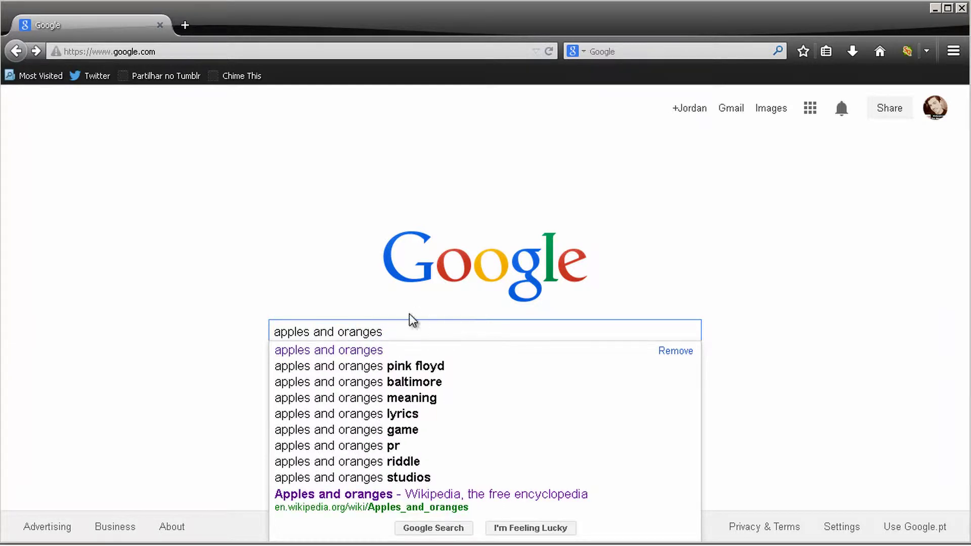
left_click_drag(279, 328, 350, 326)
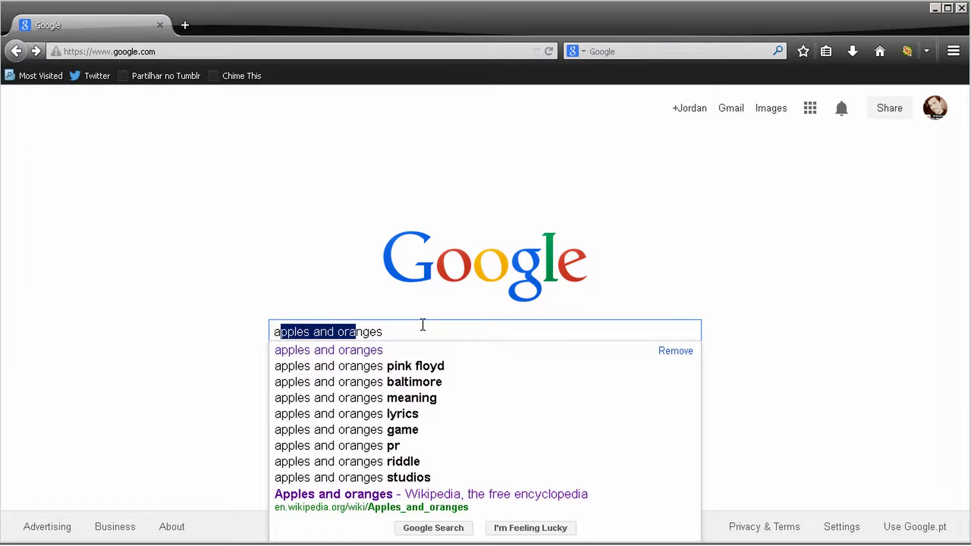
left_click_drag(422, 325, 257, 329)
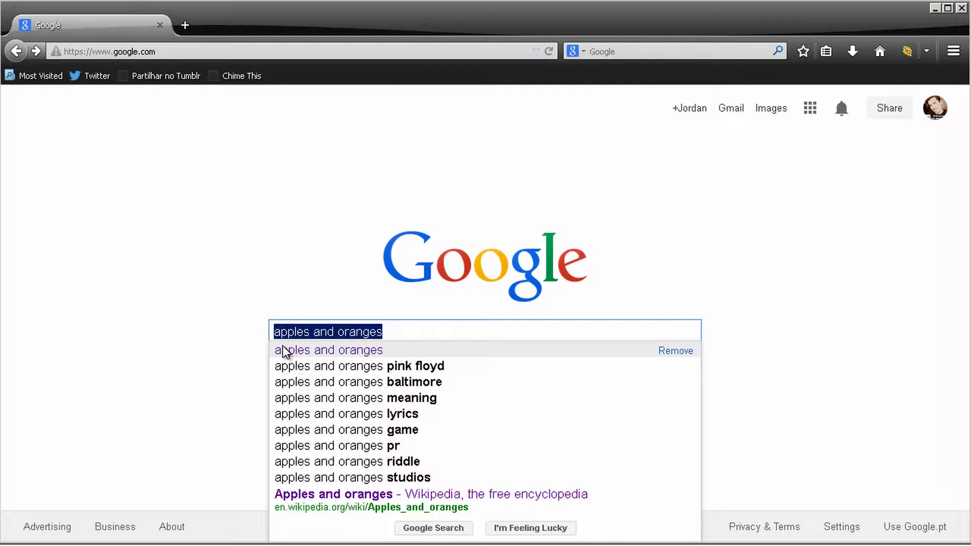
left_click(374, 296)
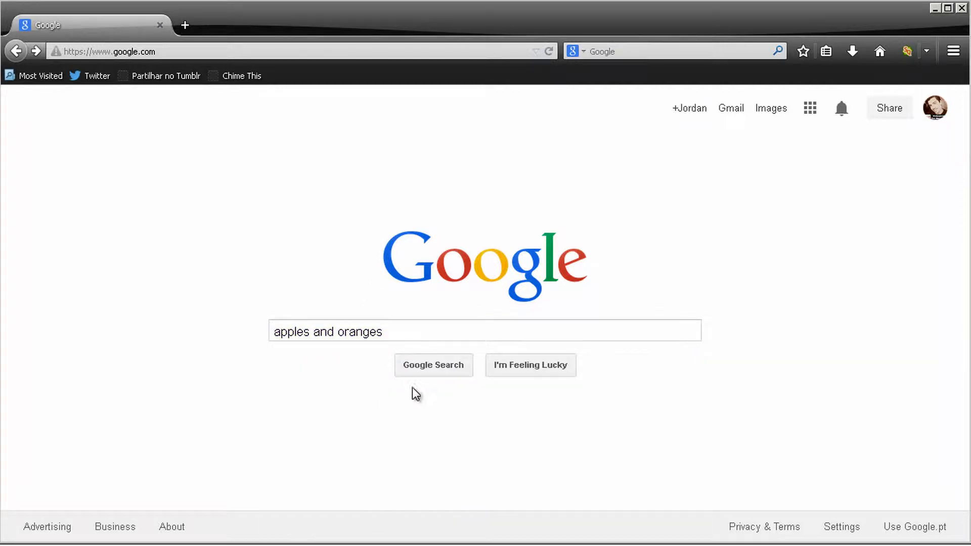
left_click(433, 365)
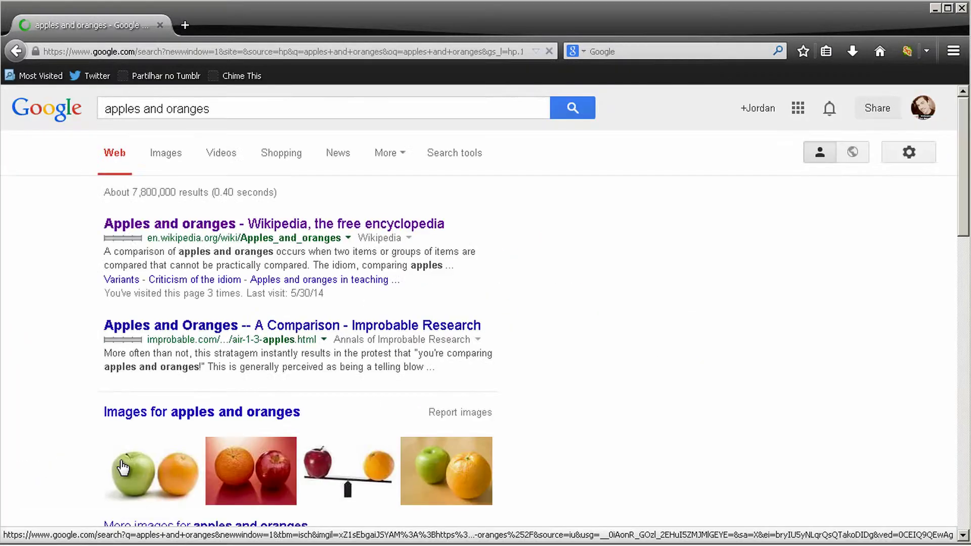
Look through the first page of search results, from the Wikipedia entry down to the related searches and page links.
scroll(850, 146, "down", 5)
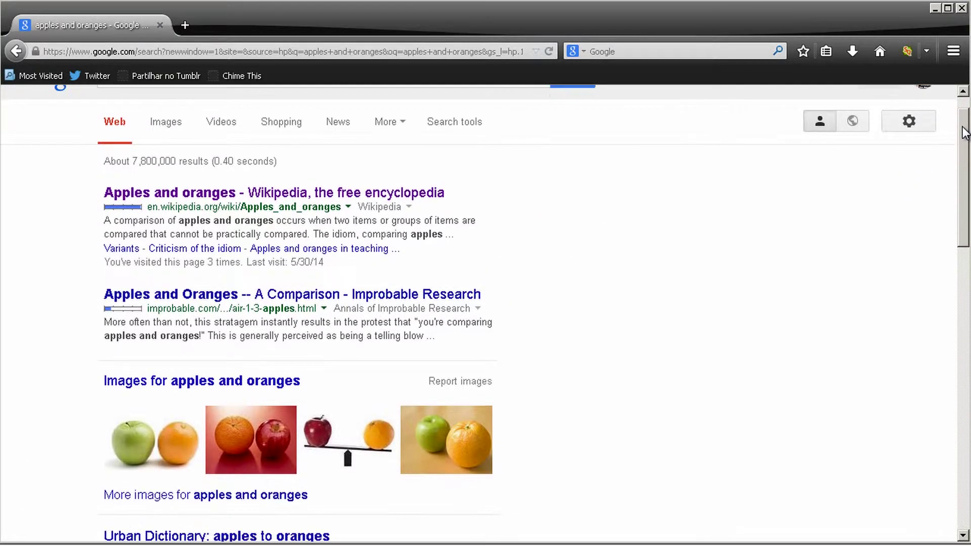
scroll(850, 145, "down", 12)
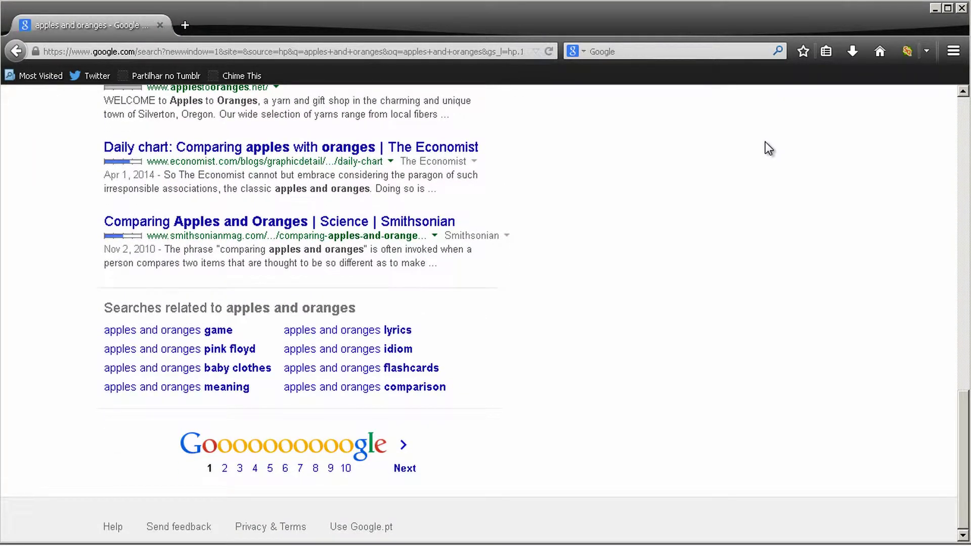
scroll(768, 148, "up", 12)
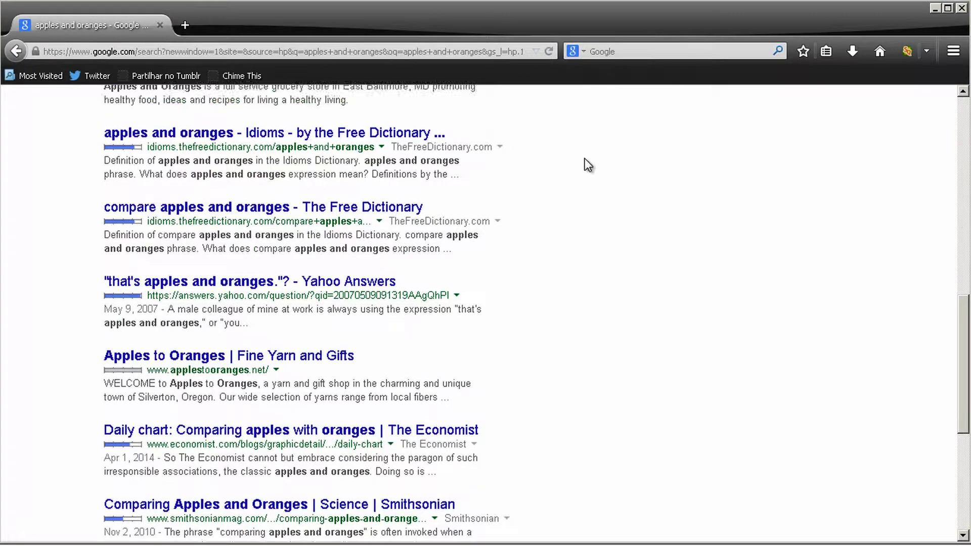
scroll(582, 157, "up", 2)
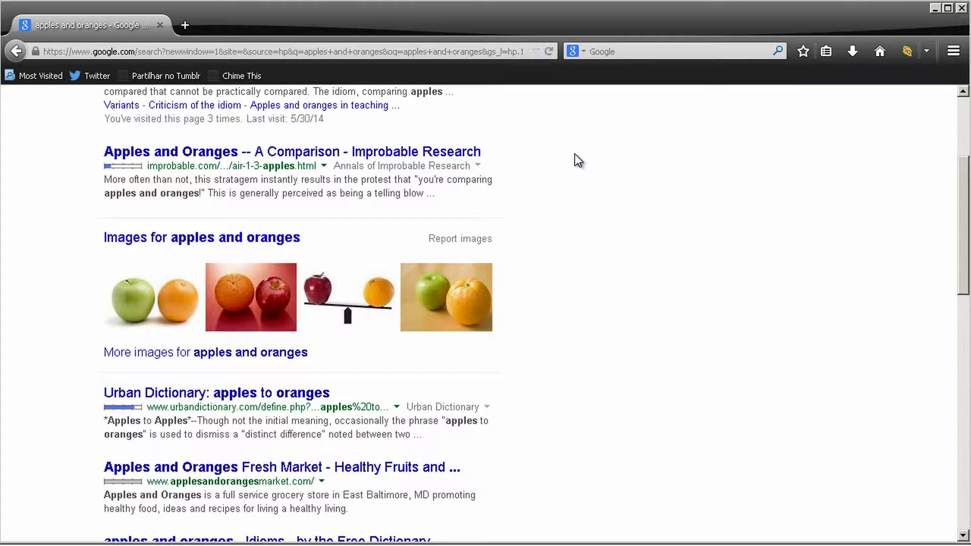
scroll(574, 136, "up", 5)
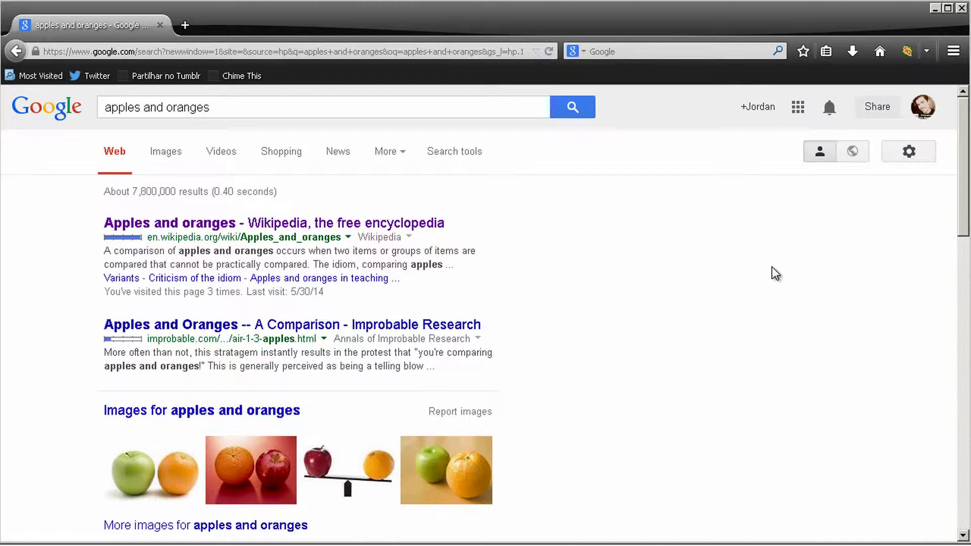
scroll(965, 195, "down", 3)
scroll(490, 378, "down", 8)
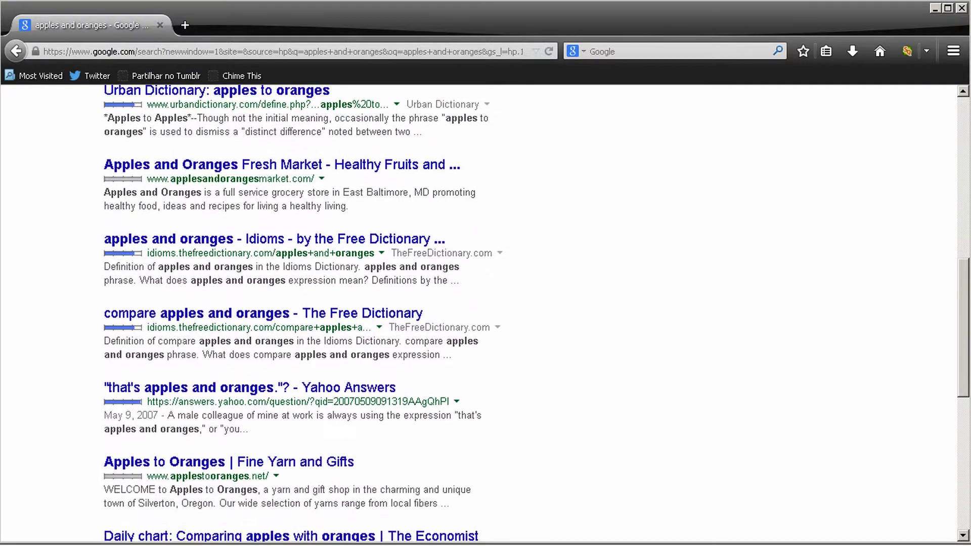
scroll(492, 384, "down", 2)
scroll(475, 222, "down", 5)
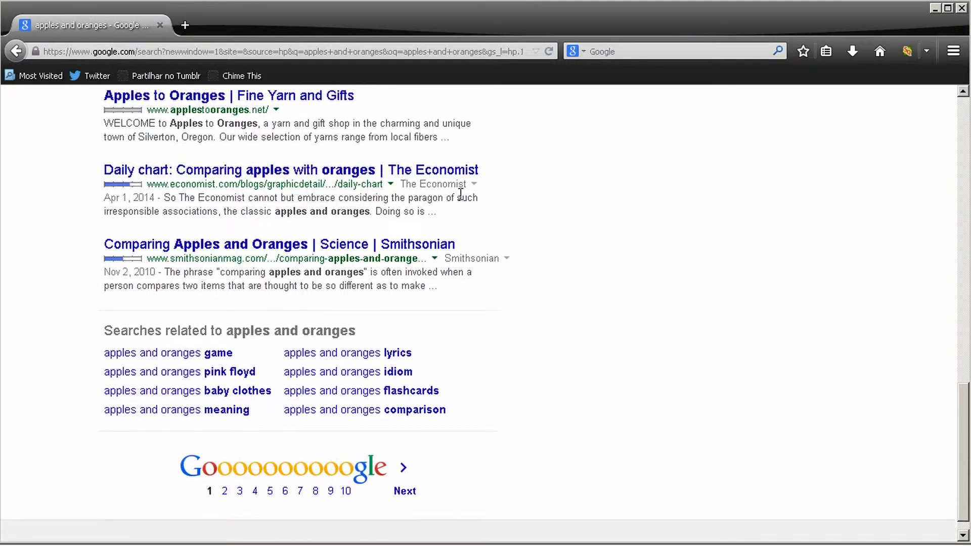
scroll(511, 260, "up", 15)
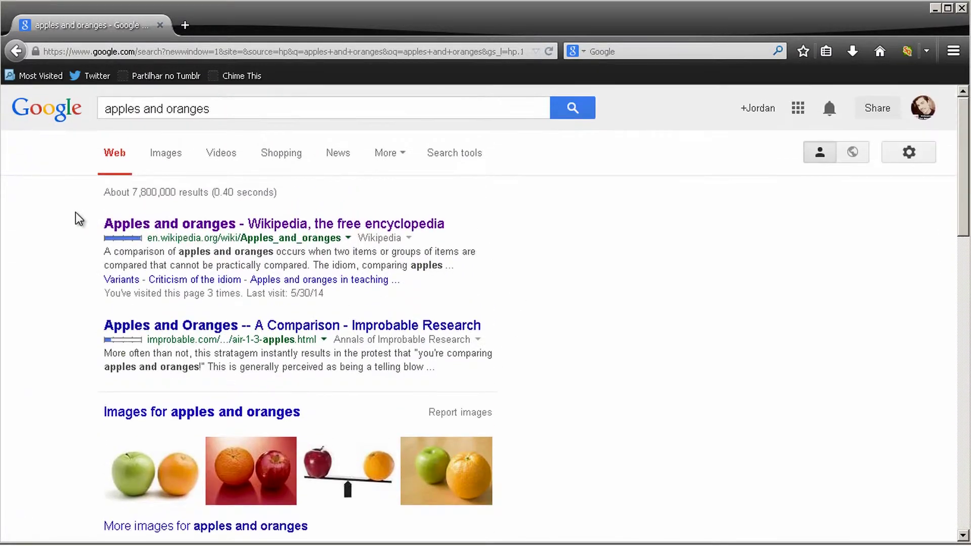
Highlight the search phrase in the Wikipedia result's title and check the titles of the other results on the page.
left_click_drag(99, 225, 222, 234)
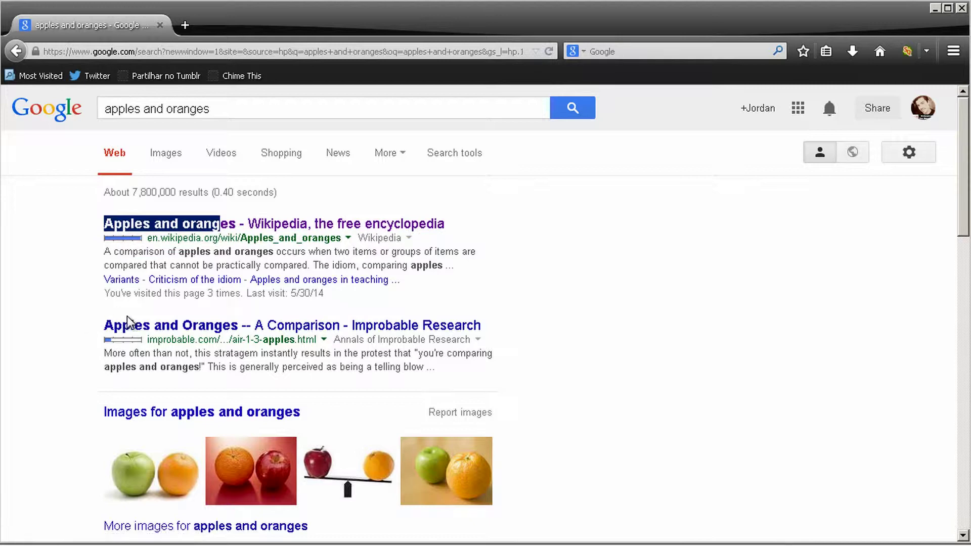
scroll(126, 317, "down", 3)
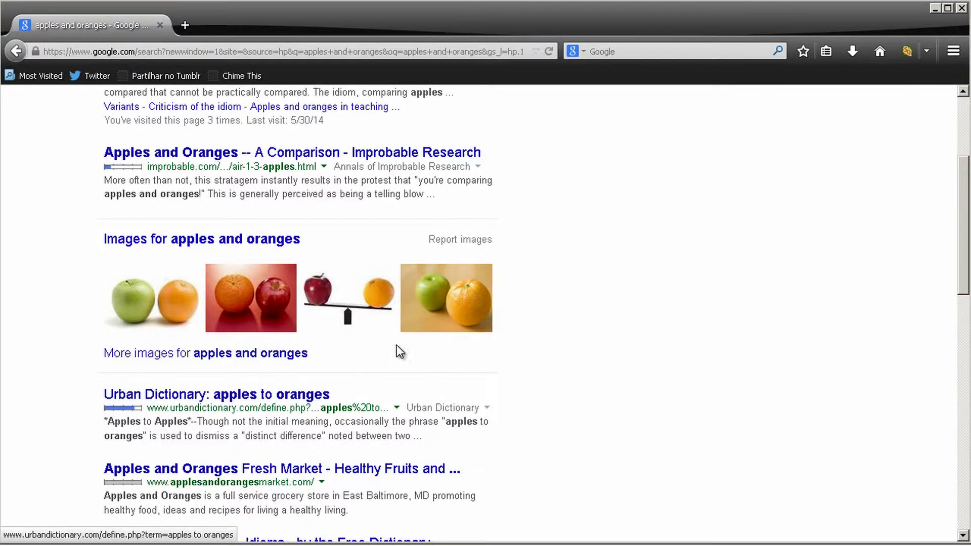
scroll(396, 345, "down", 10)
scroll(394, 349, "down", 2)
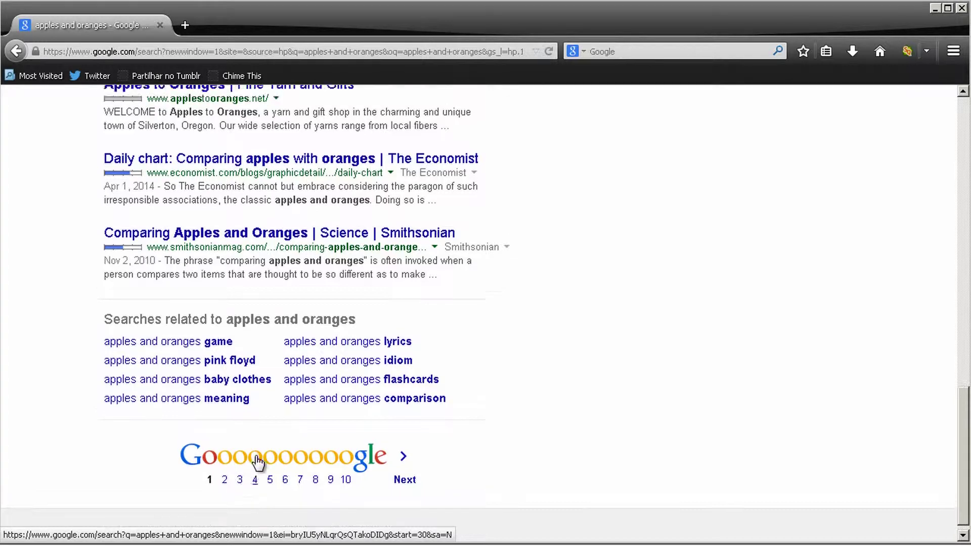
scroll(256, 455, "up", 8)
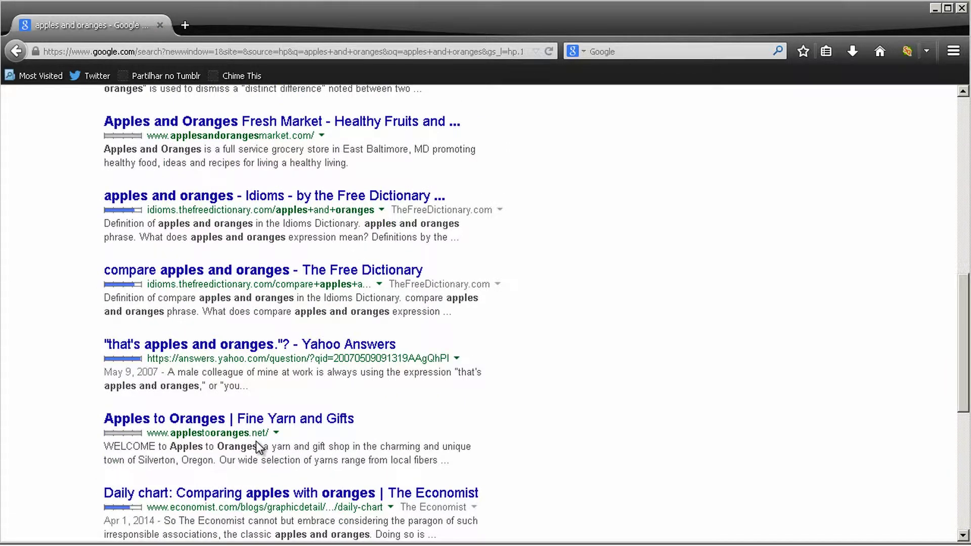
scroll(256, 430, "up", 12)
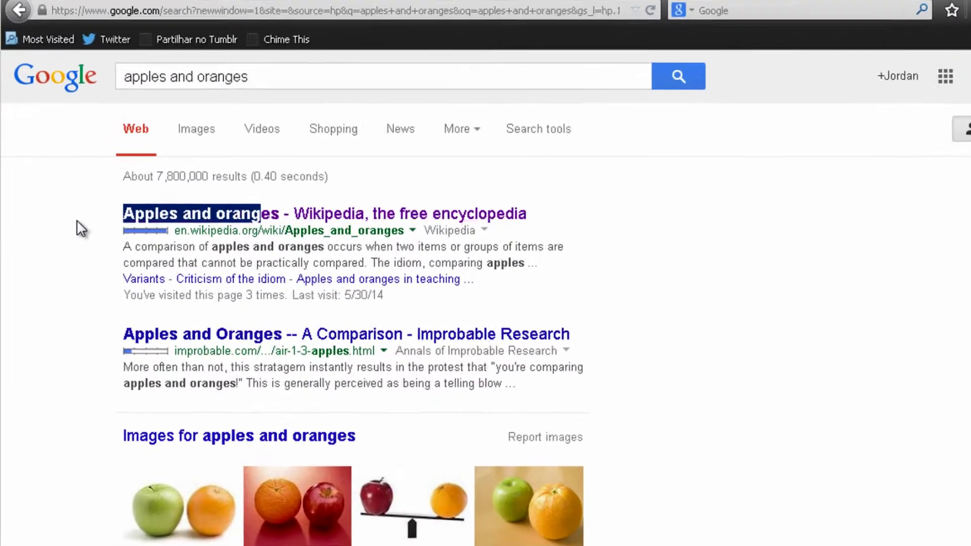
Highlight the Wikipedia result's title and description snippet, then the phrase "apples and oranges" inside the snippet.
left_click(65, 230)
left_click_drag(147, 205, 670, 197)
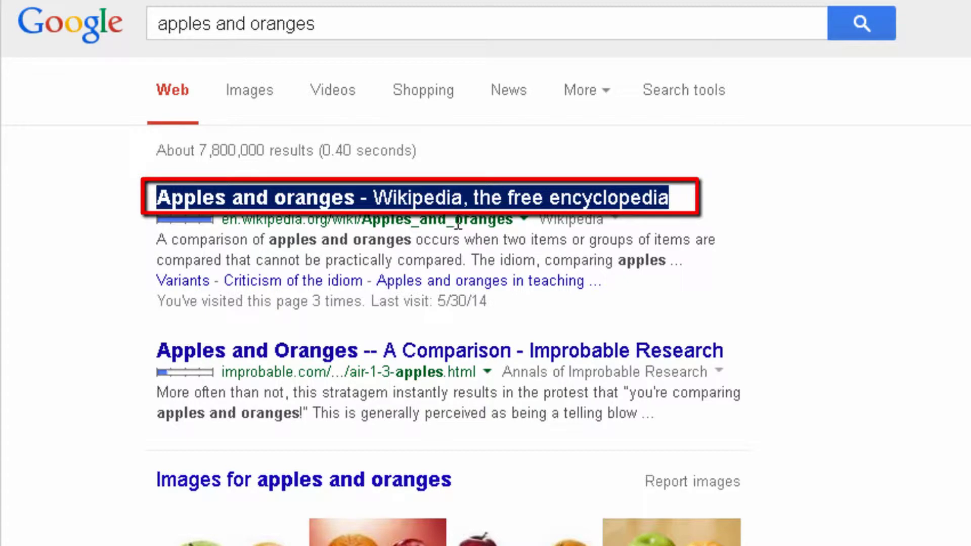
left_click(132, 188)
left_click_drag(147, 196, 355, 202)
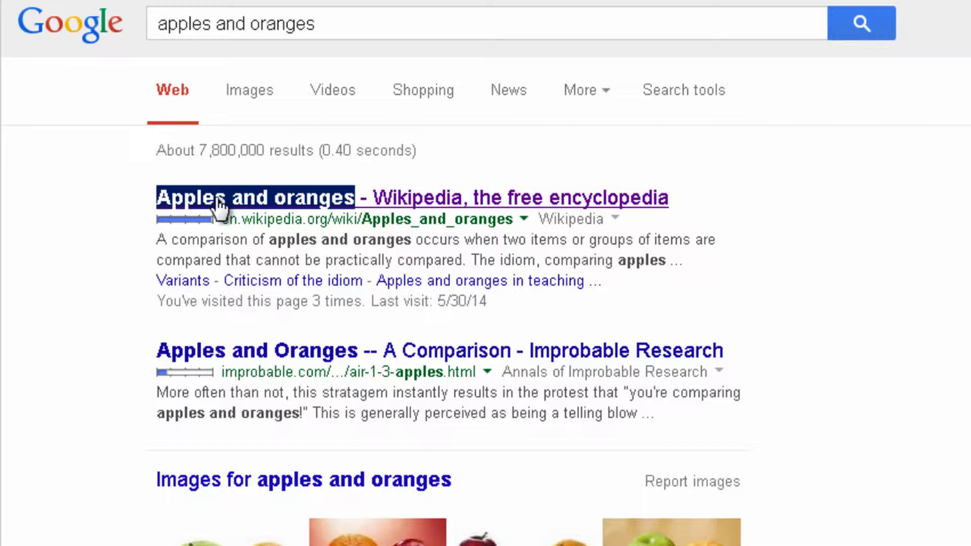
mouse_move(724, 269)
left_mouse_down()
mouse_move(447, 234)
mouse_move(156, 239)
mouse_move(157, 195)
left_mouse_up()
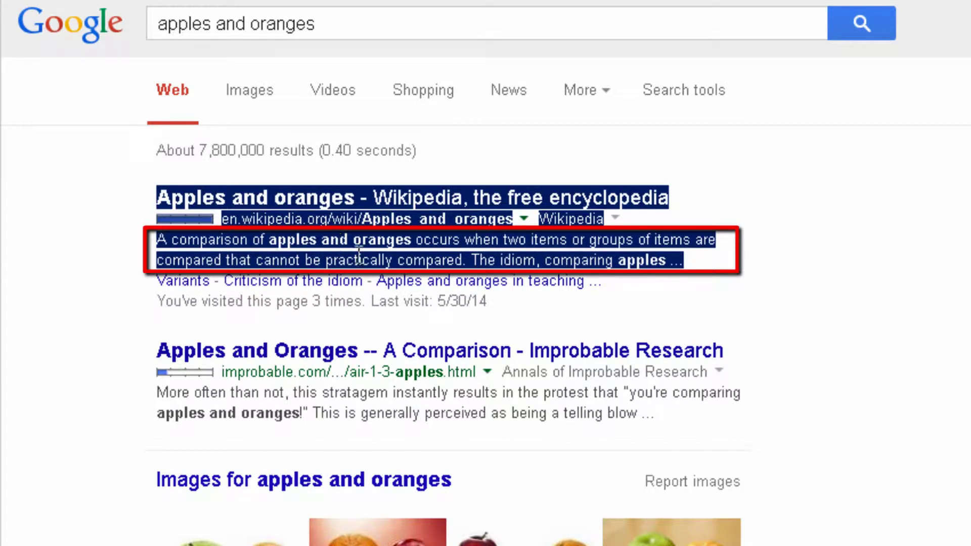
left_click(310, 245)
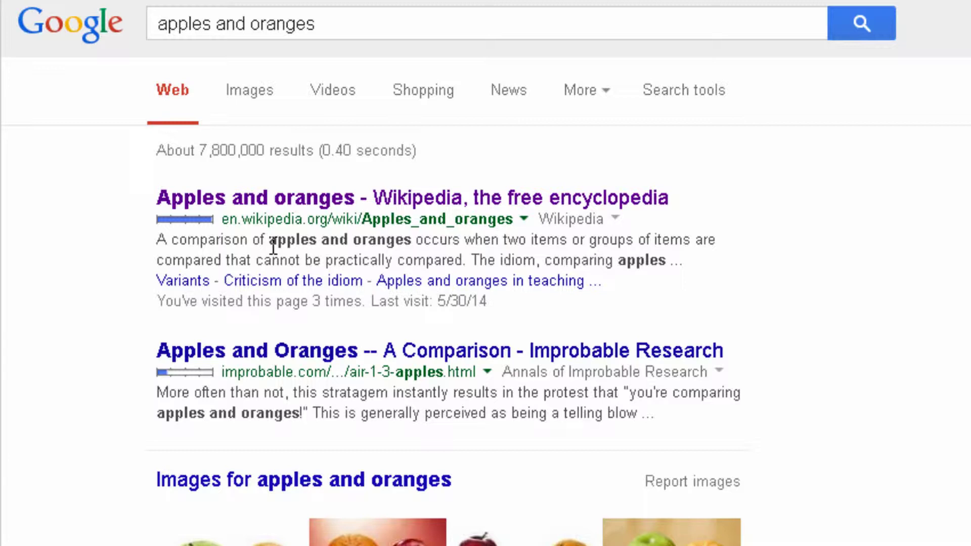
left_click_drag(273, 247, 412, 244)
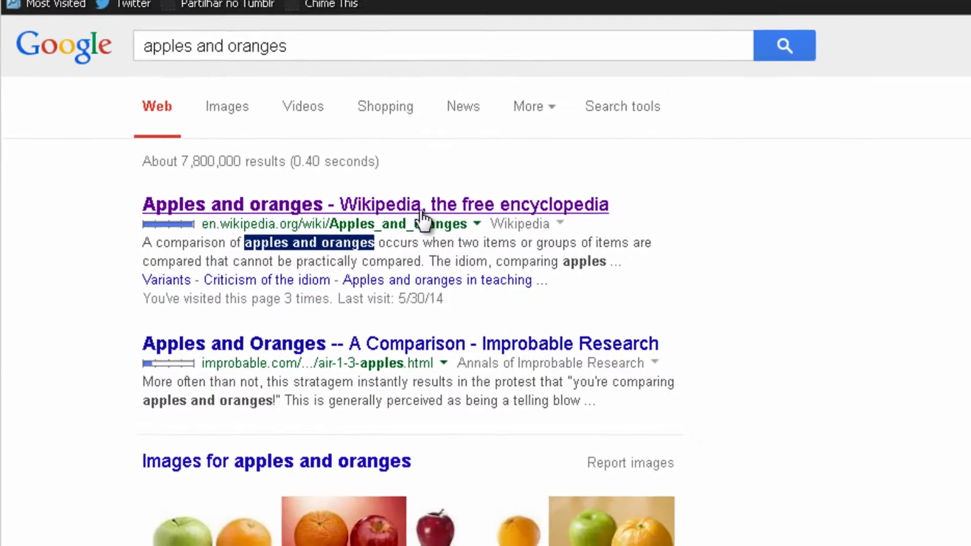
Open the Wikipedia result for Apples and oranges and highlight "Apples_and_oranges" in the page address.
left_click(422, 212)
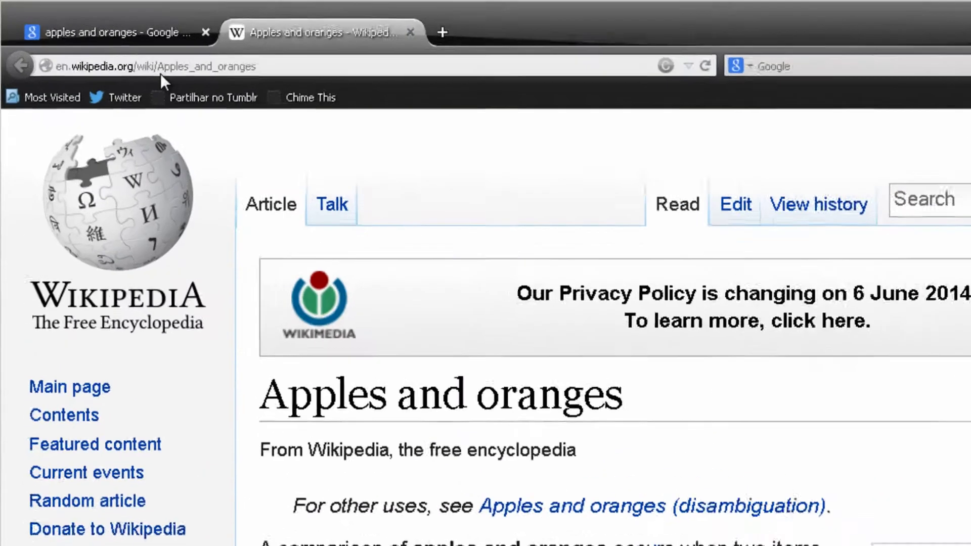
left_click_drag(123, 51, 196, 51)
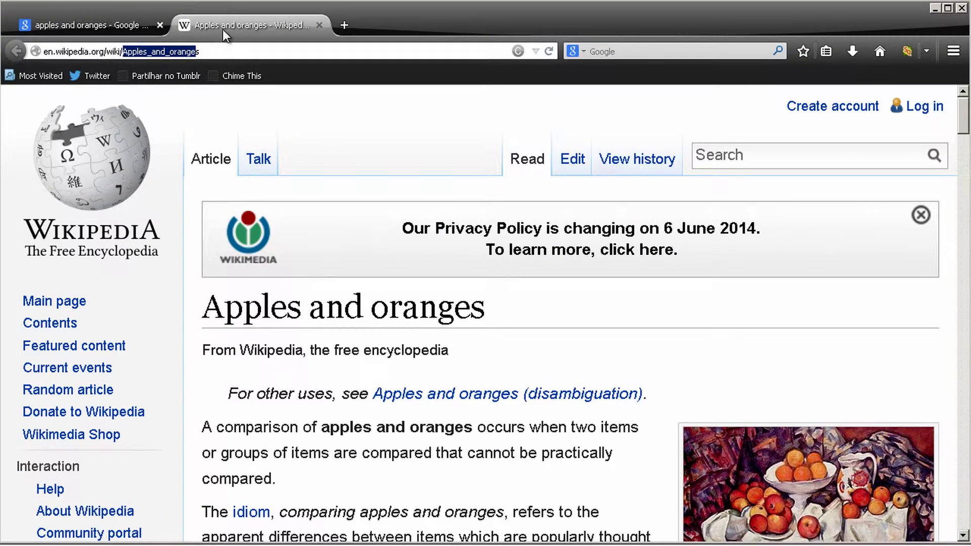
left_click_drag(123, 52, 207, 52)
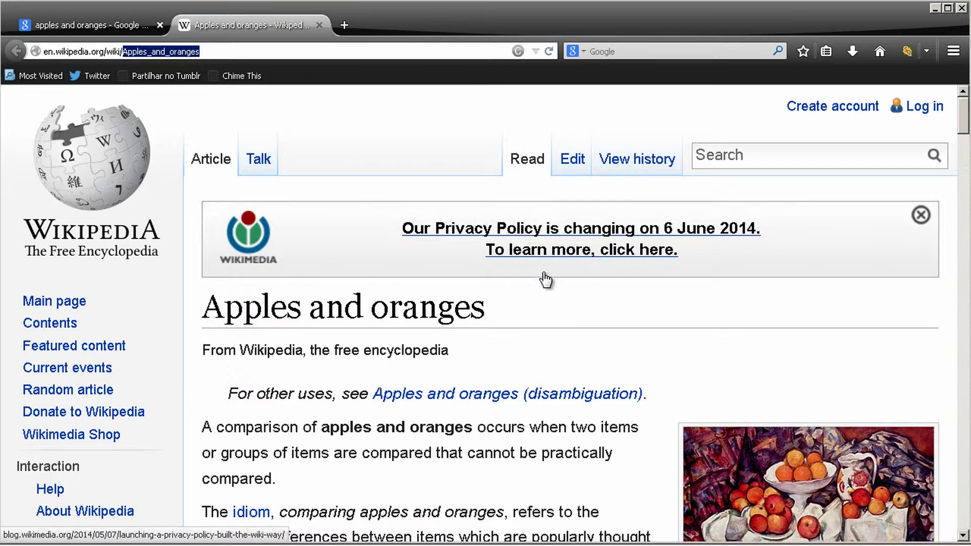
Examine the article for uses of the search phrase and highlight "Apples and oranges" in the heading about teaching the use of units.
scroll(408, 162, "down", 5)
scroll(289, 160, "up", 4)
scroll(280, 174, "down", 2)
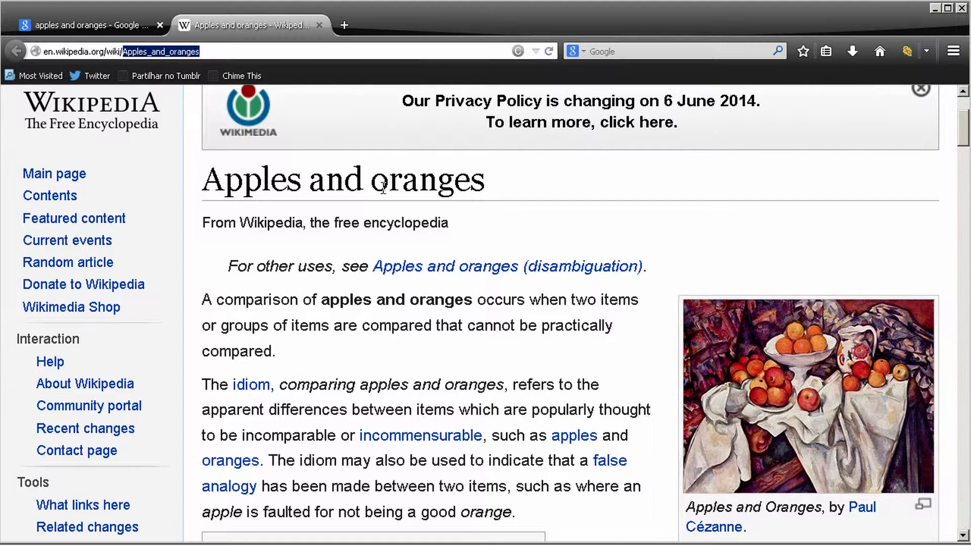
scroll(279, 175, "down", 15)
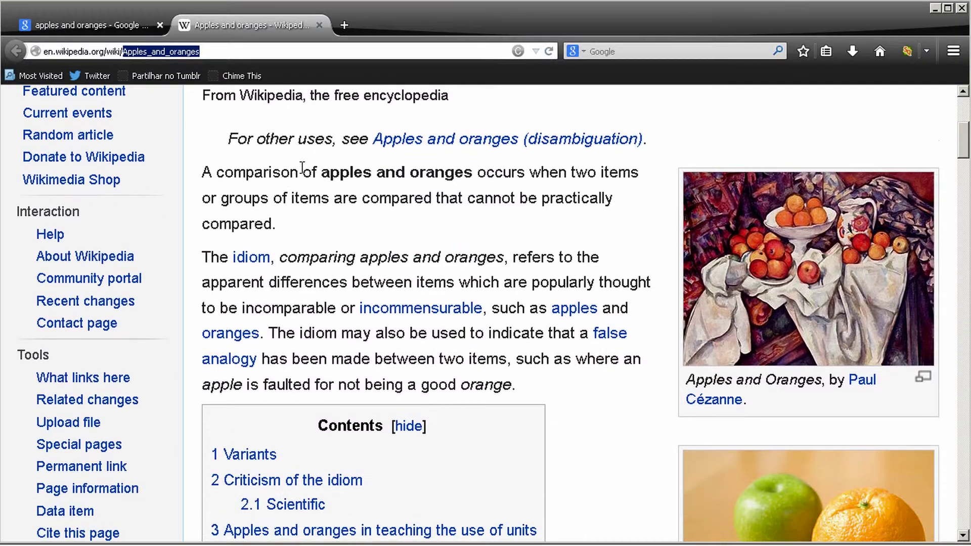
scroll(580, 194, "down", 11)
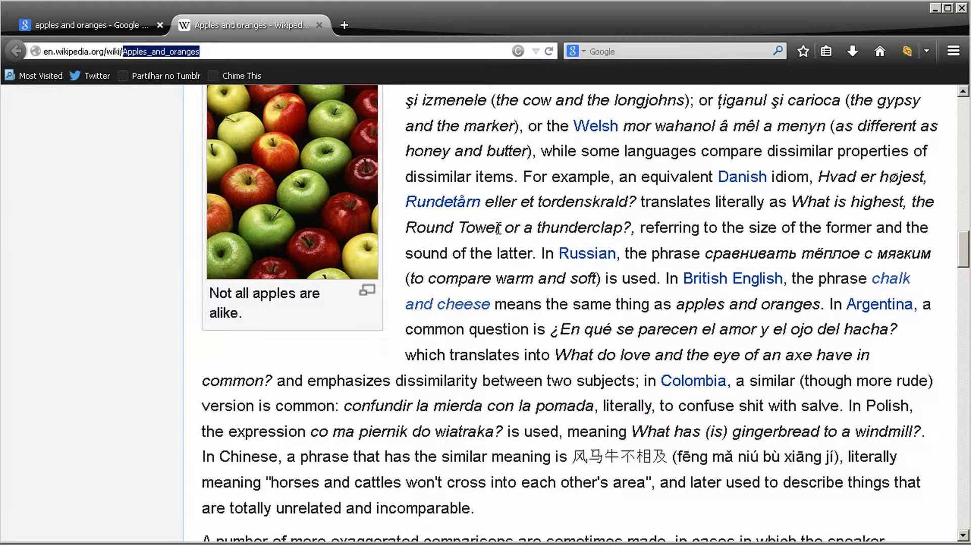
scroll(563, 209, "down", 13)
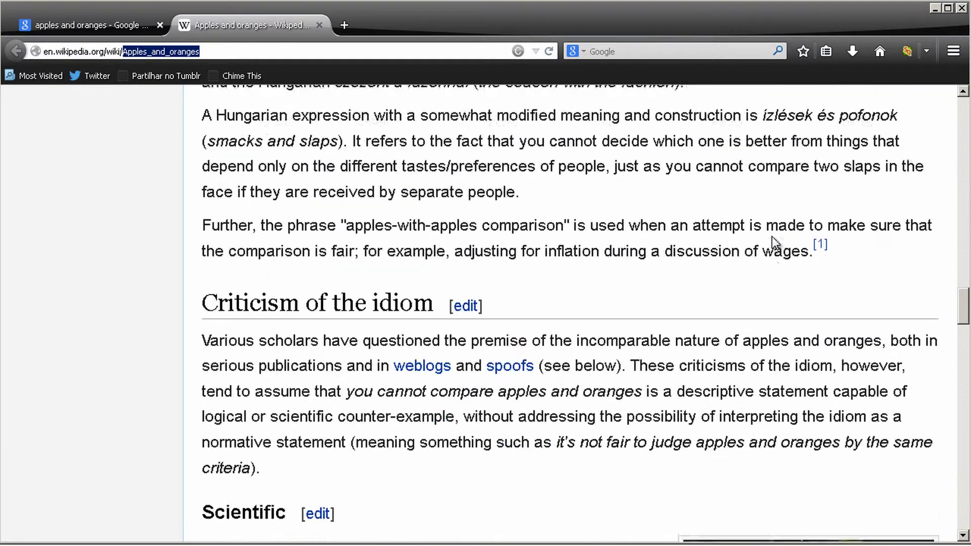
scroll(712, 242, "down", 15)
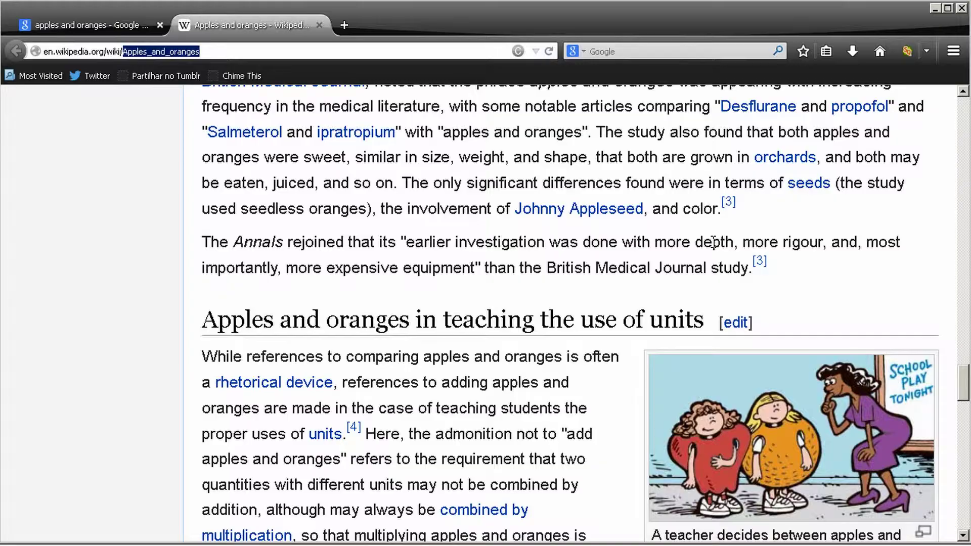
scroll(709, 235, "down", 10)
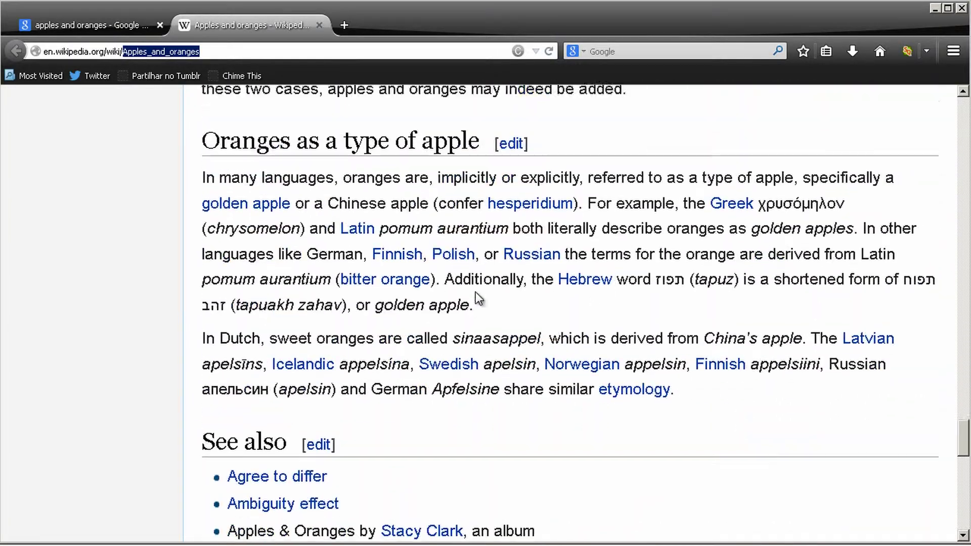
scroll(455, 252, "up", 8)
scroll(450, 245, "up", 6)
scroll(430, 243, "down", 7)
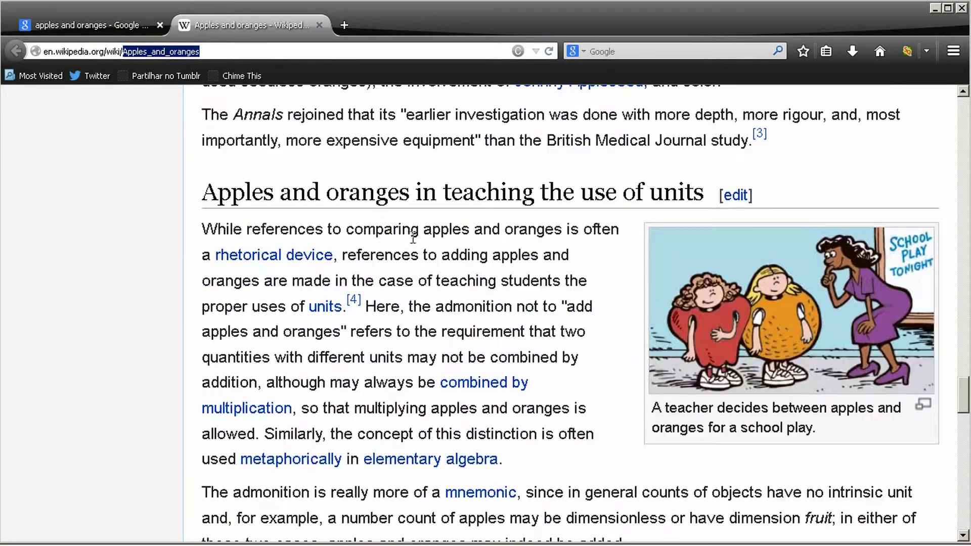
left_click_drag(420, 188, 222, 212)
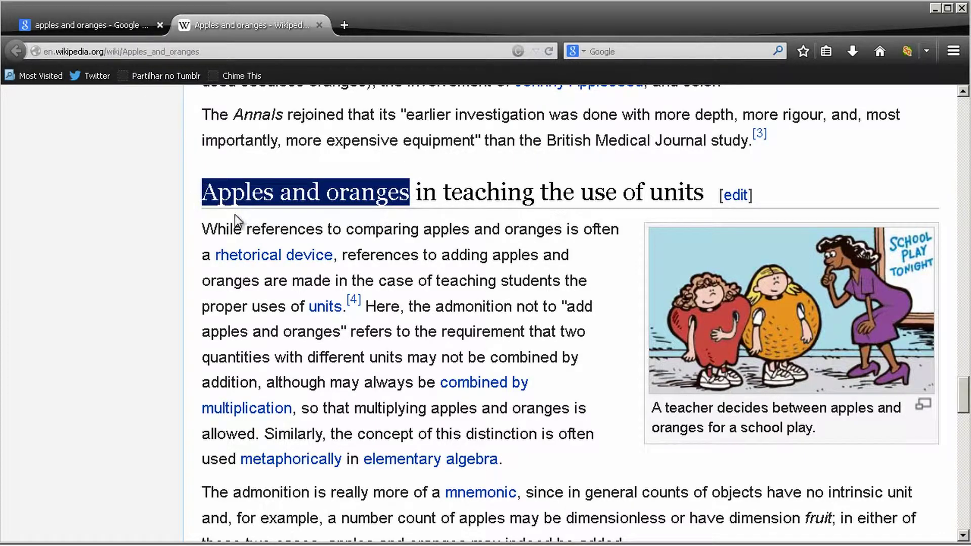
Look through the rest of the Wikipedia article for further uses of the phrase "apples and oranges".
scroll(267, 180, "down", 6)
scroll(434, 244, "down", 9)
scroll(357, 250, "up", 15)
scroll(356, 251, "up", 20)
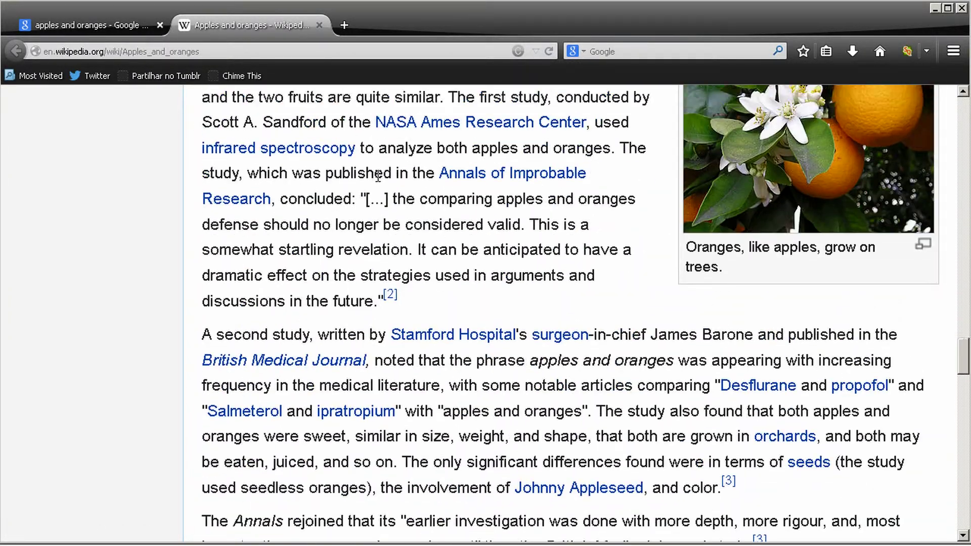
scroll(386, 187, "up", 20)
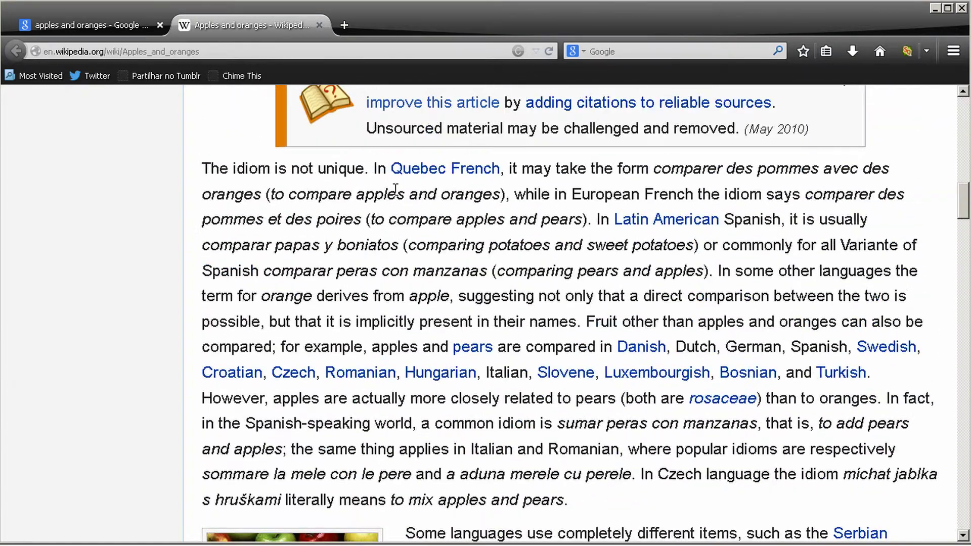
scroll(395, 195, "up", 3)
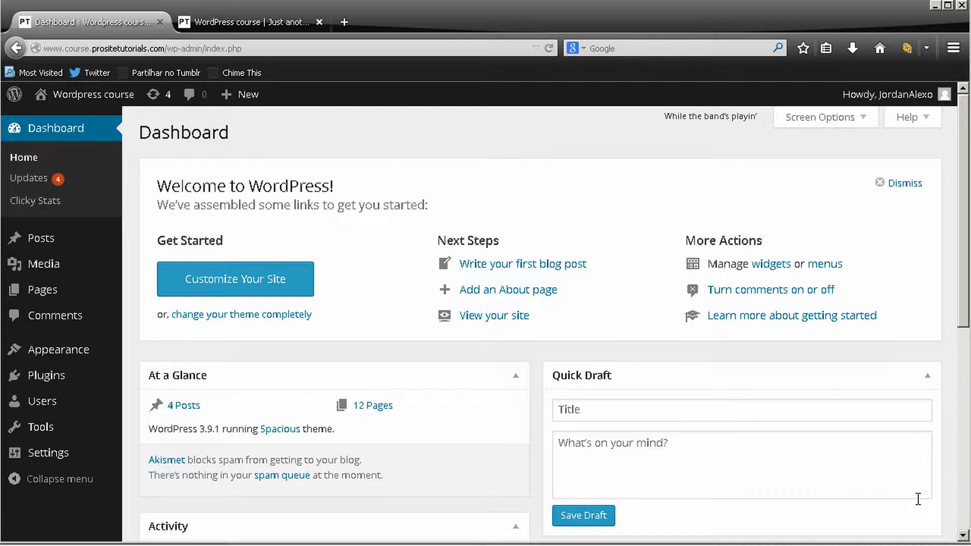
In the WordPress dashboard, search for new plugins with the keyword "all in one seo".
mouse_move(86, 373)
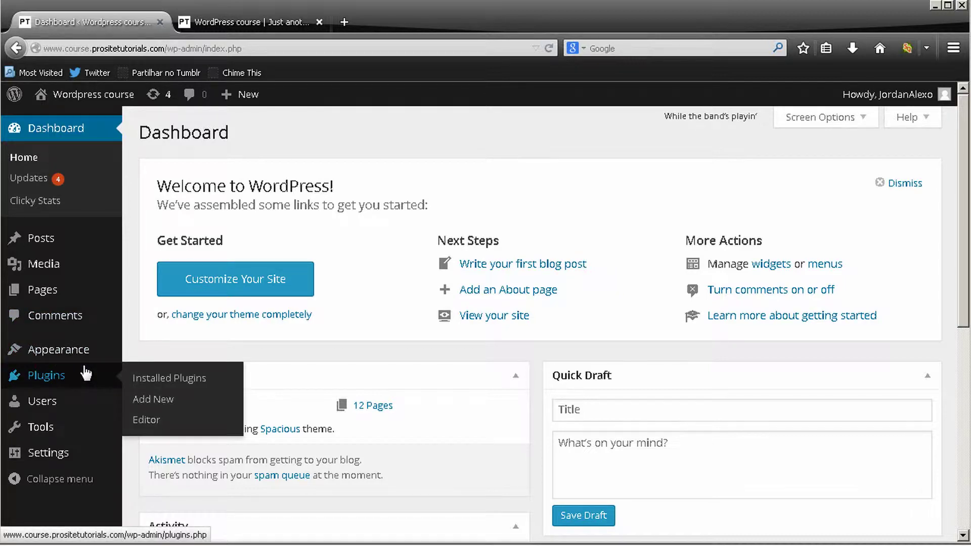
left_click(157, 401)
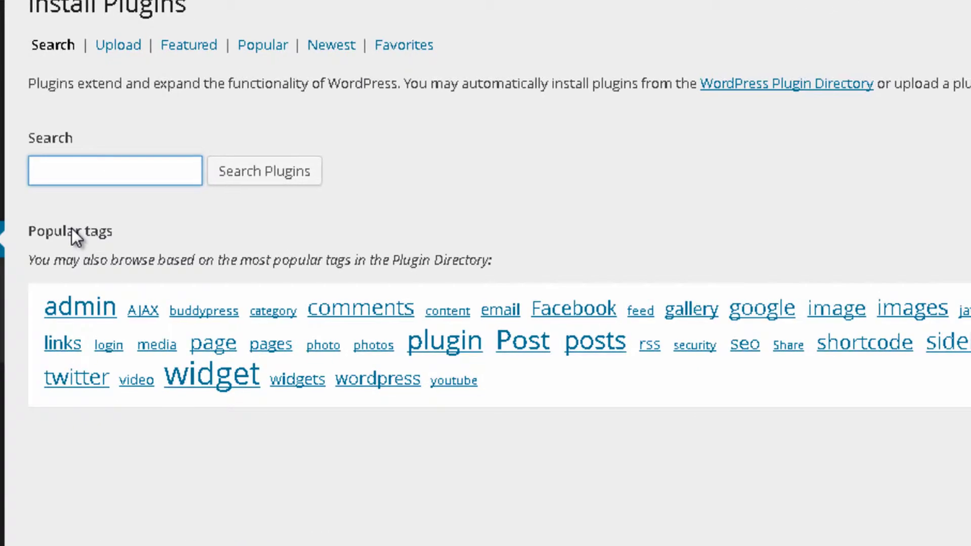
type("all in one seo")
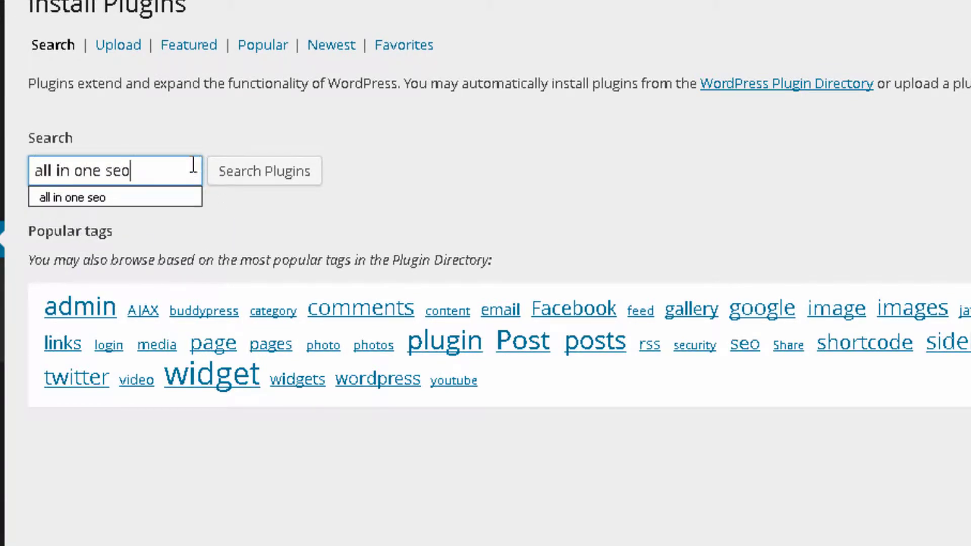
left_click(270, 171)
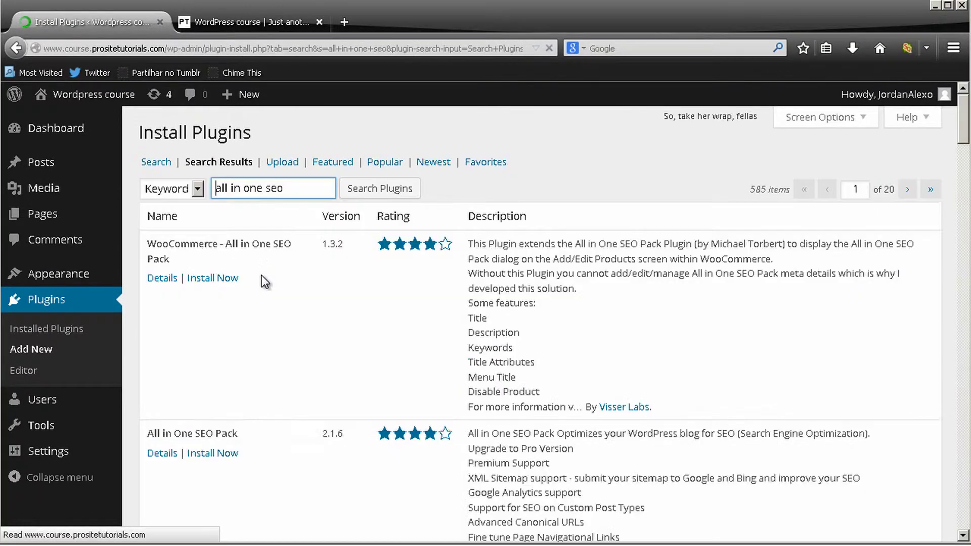
Install the All in One SEO Pack 2.1.6 plugin and activate it.
scroll(248, 304, "down", 3)
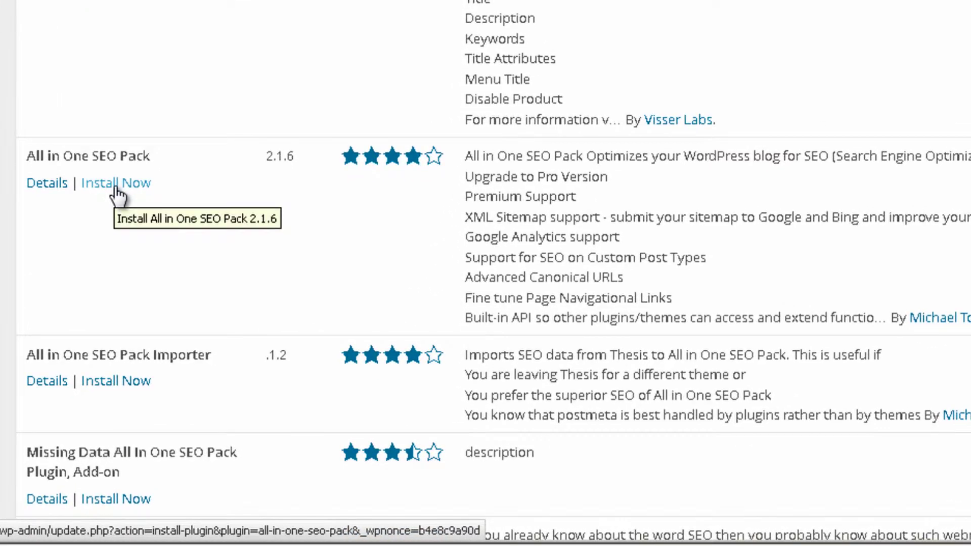
left_click(116, 187)
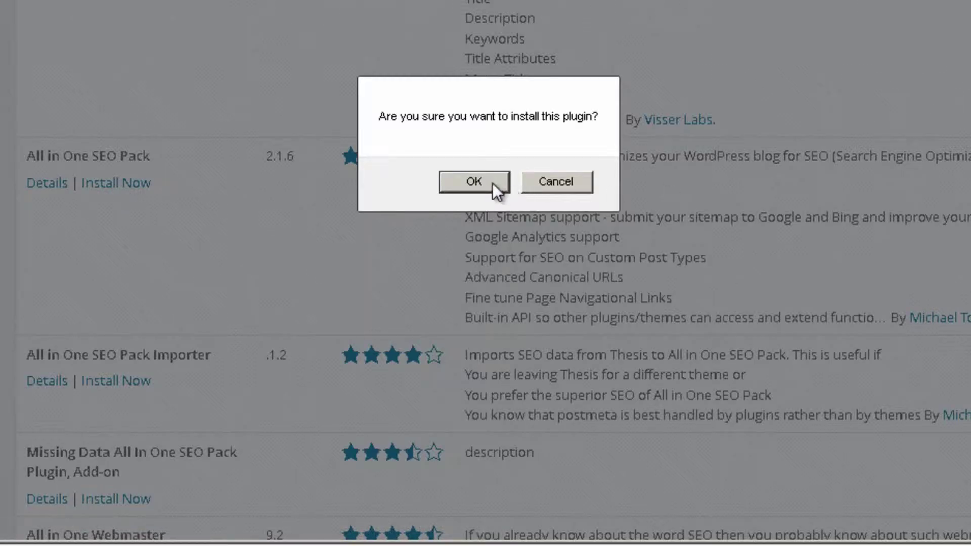
left_click(492, 183)
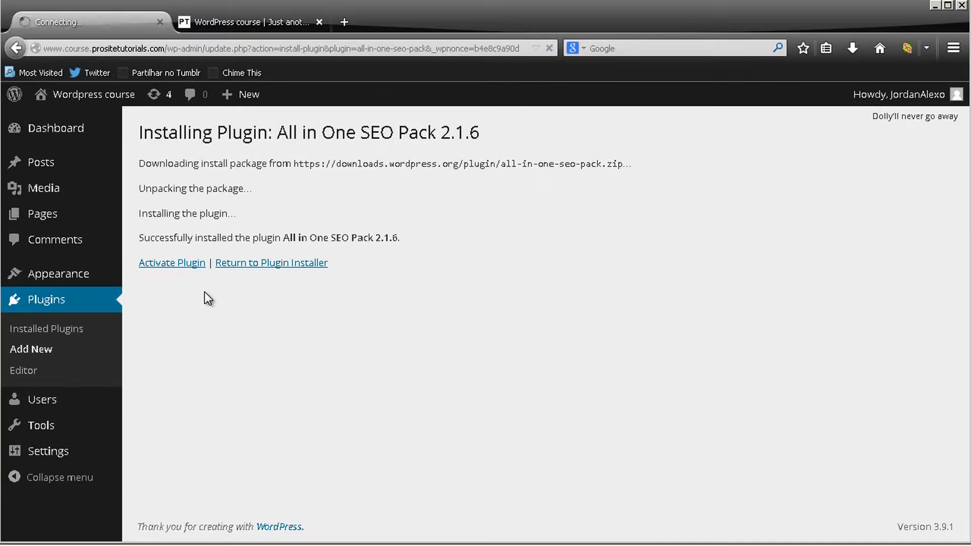
left_click(171, 263)
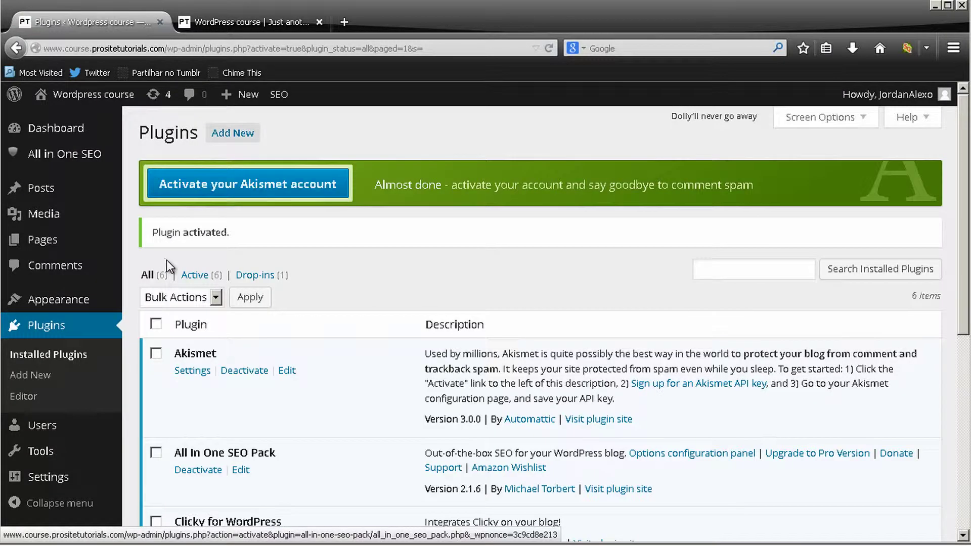
Open the general settings of All in One SEO and look through the available option groups.
mouse_move(89, 161)
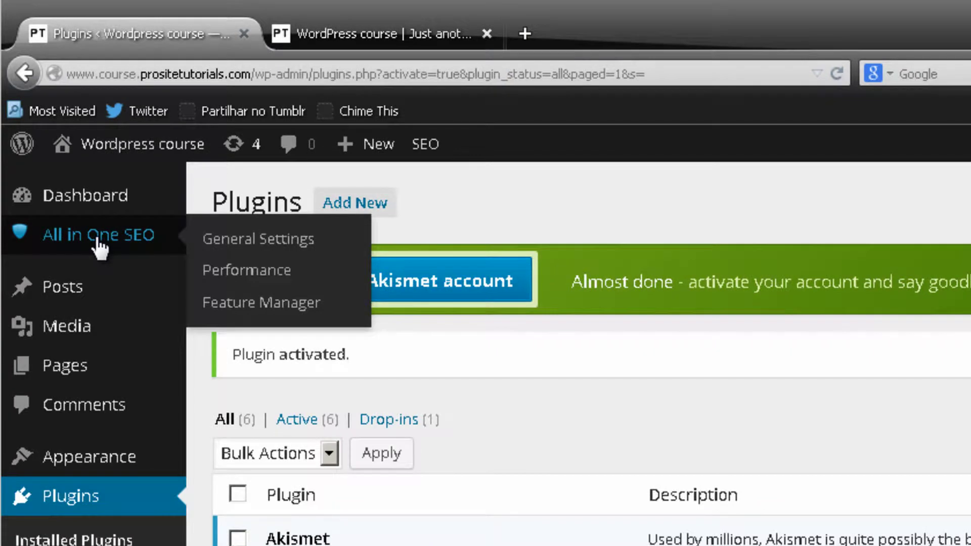
left_click(68, 166)
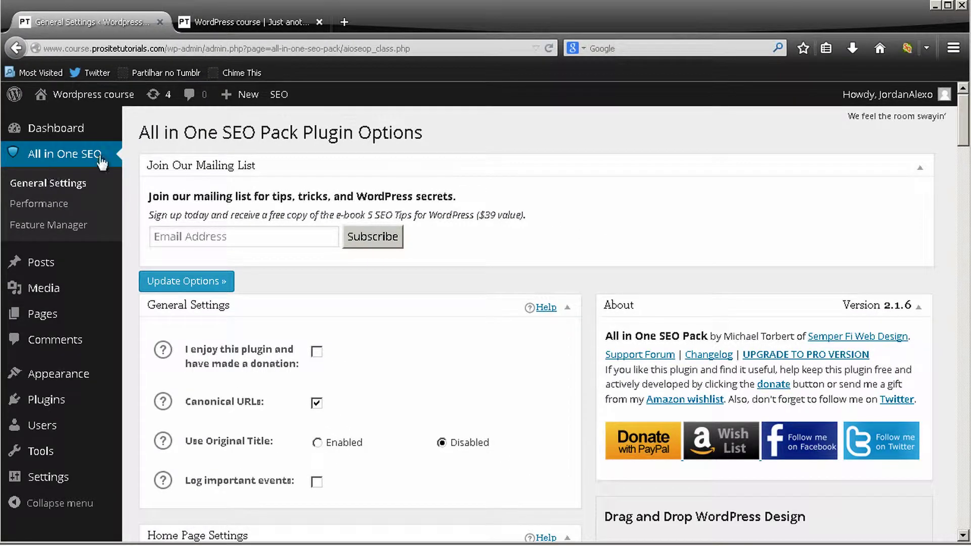
scroll(511, 139, "down", 5)
scroll(503, 134, "down", 12)
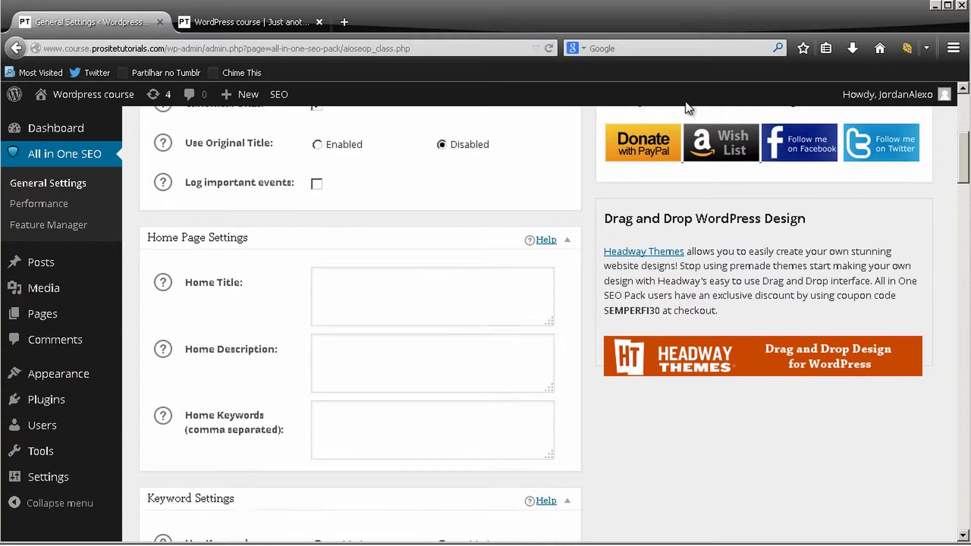
scroll(700, 121, "down", 17)
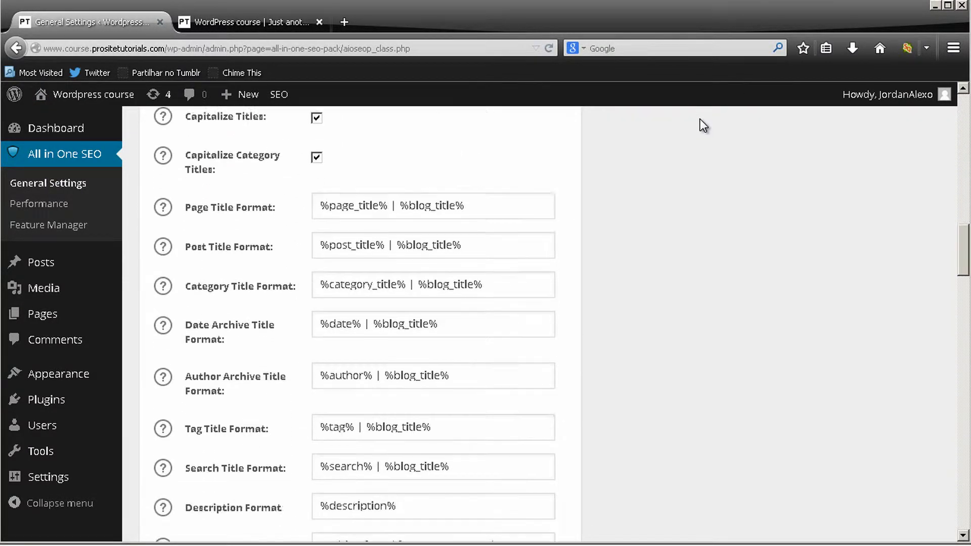
scroll(686, 131, "down", 10)
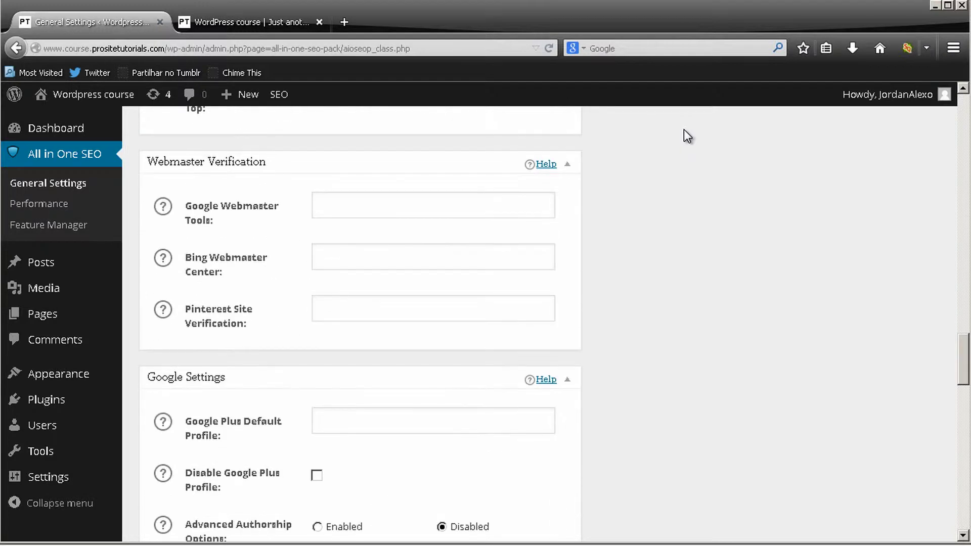
left_click_drag(965, 400, 963, 76)
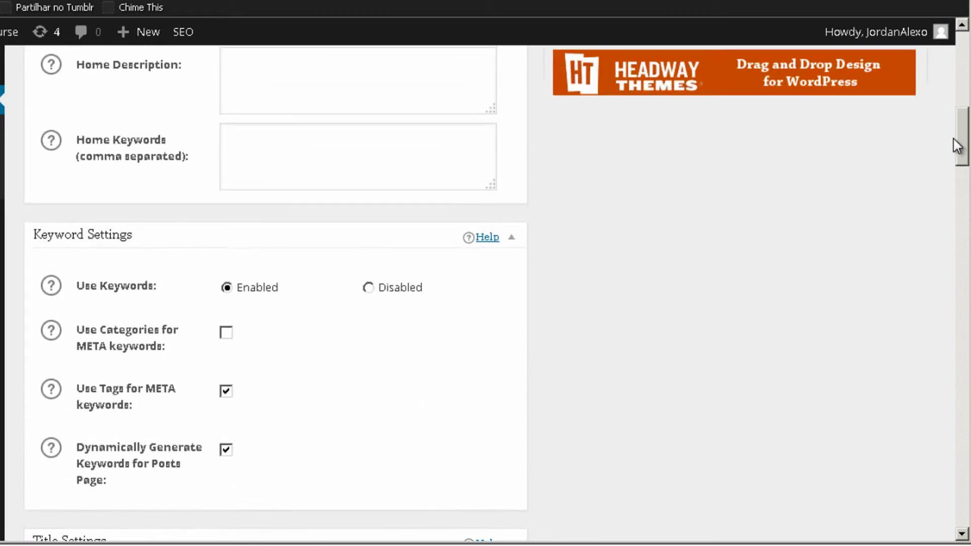
scroll(487, 243, "up", 4)
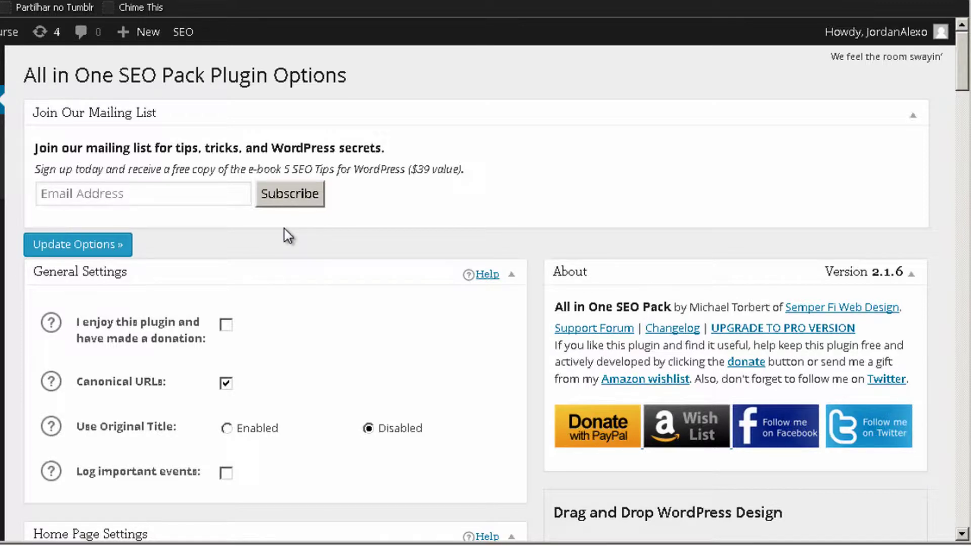
Show the explanation of the Canonical URLs option, and consult the plugin's online documentation for General Settings.
left_click(51, 384)
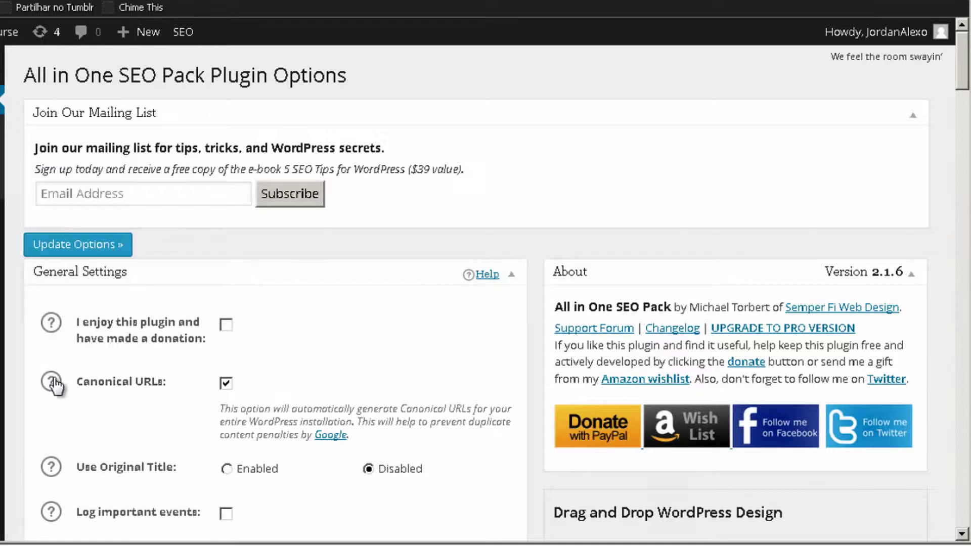
scroll(275, 424, "down", 2)
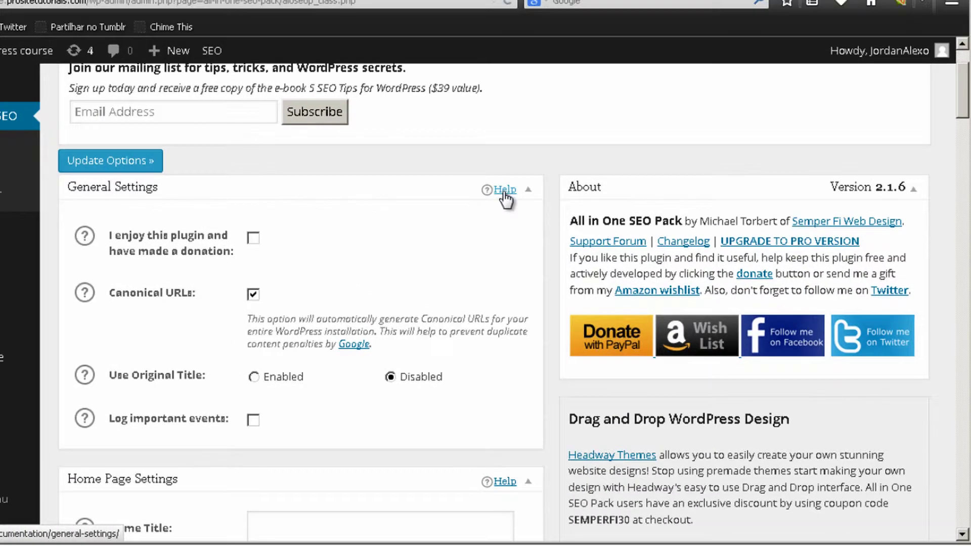
left_click(503, 191)
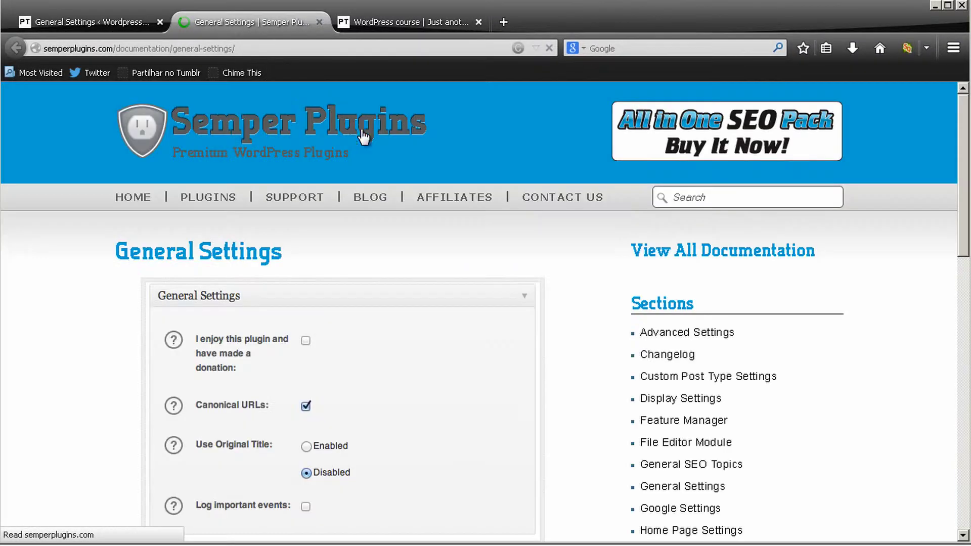
scroll(368, 162, "down", 10)
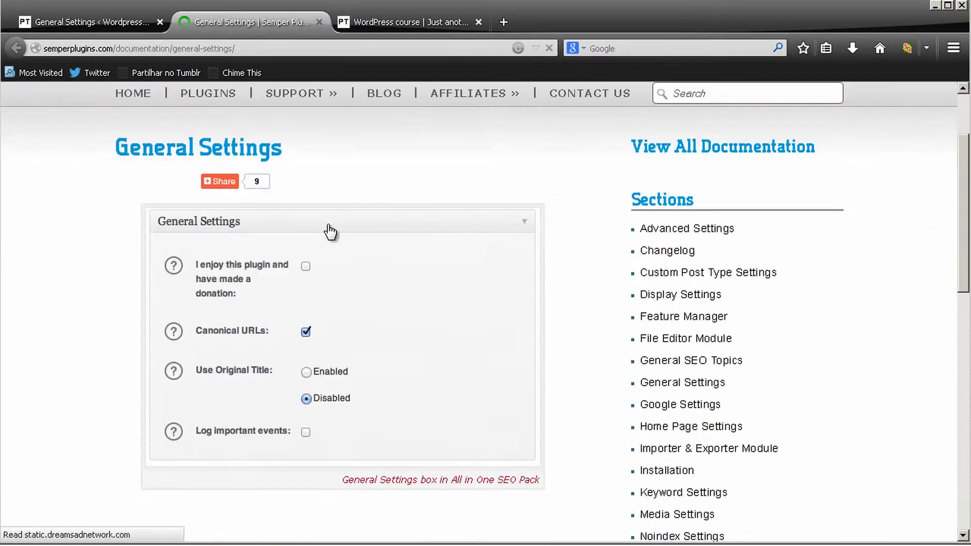
scroll(331, 198, "down", 3)
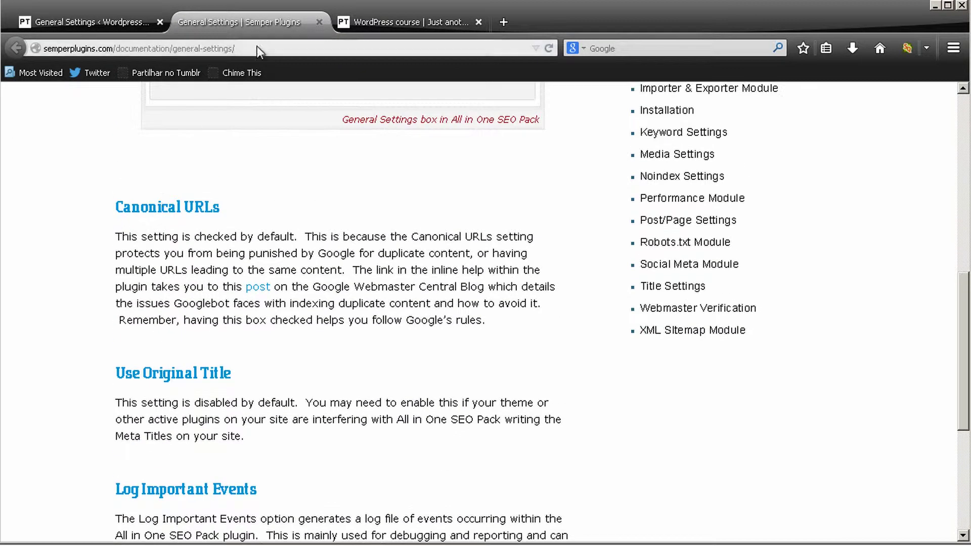
left_click(318, 23)
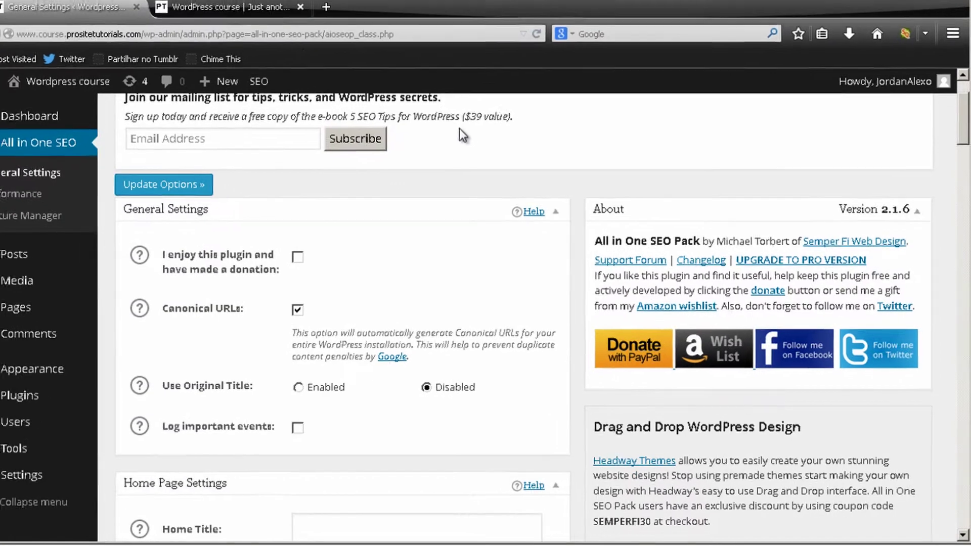
Find the Home Page Settings and check the site's front page before returning to the plugin options.
scroll(410, 83, "down", 8)
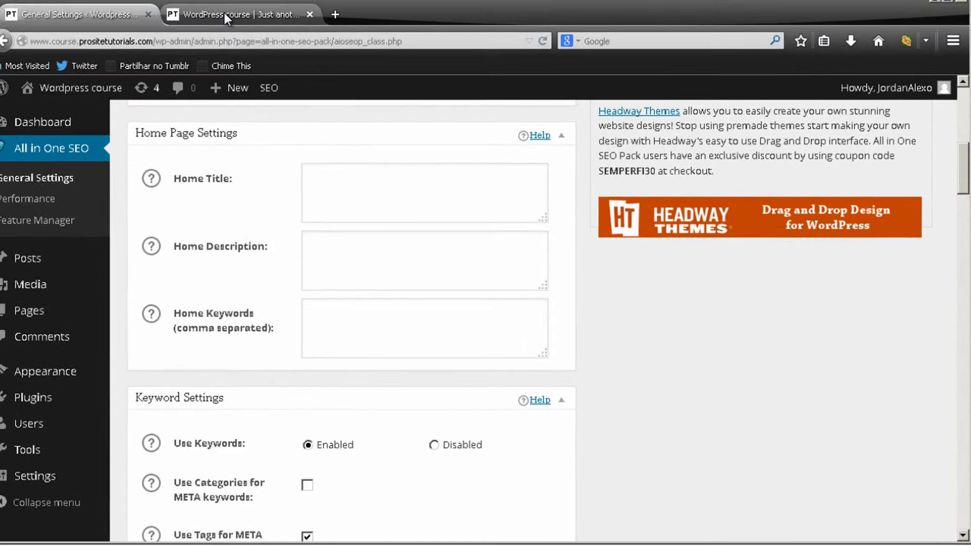
left_click(232, 12)
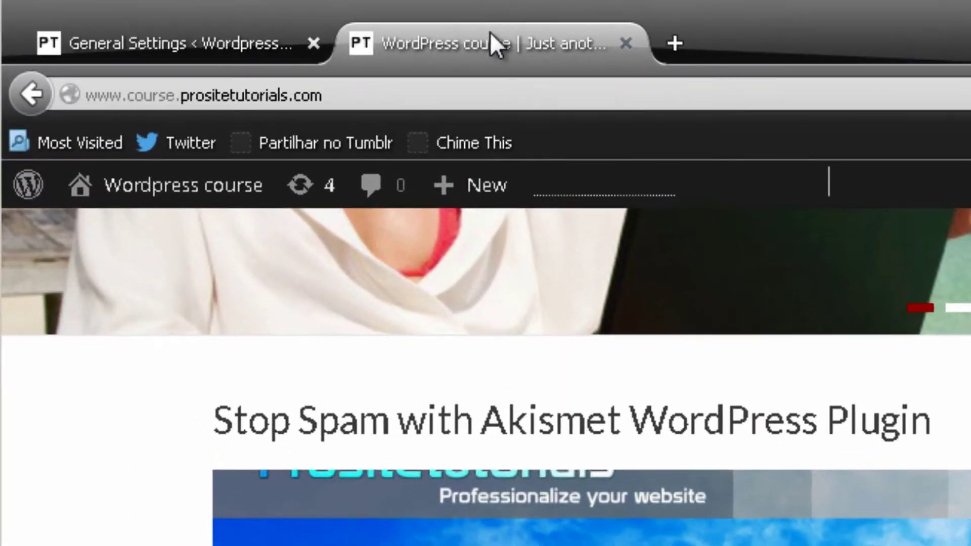
scroll(11, 375, "up", 5)
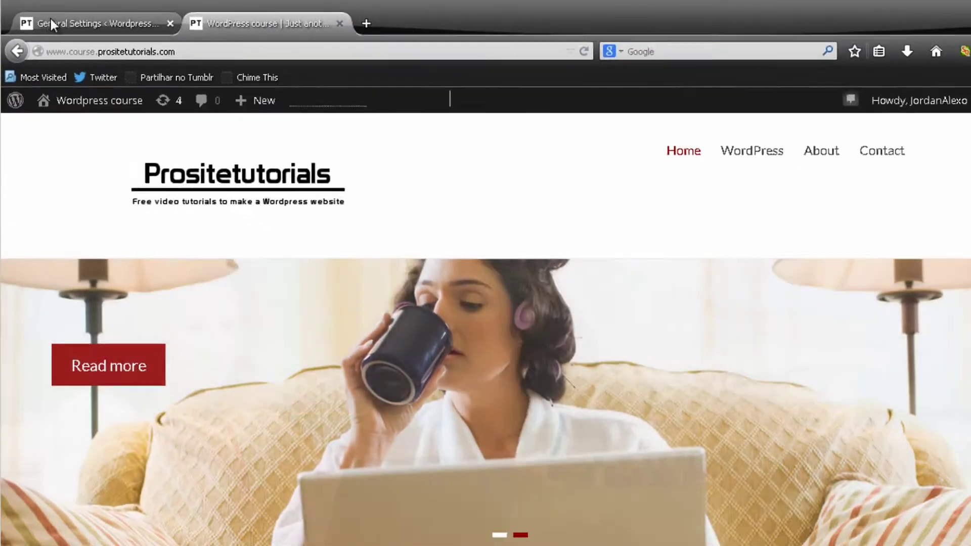
left_click(100, 37)
Set the Home Title to "How to make a Wordpress Website | Free videos to create websites" and highlight its second part.
left_click(379, 204)
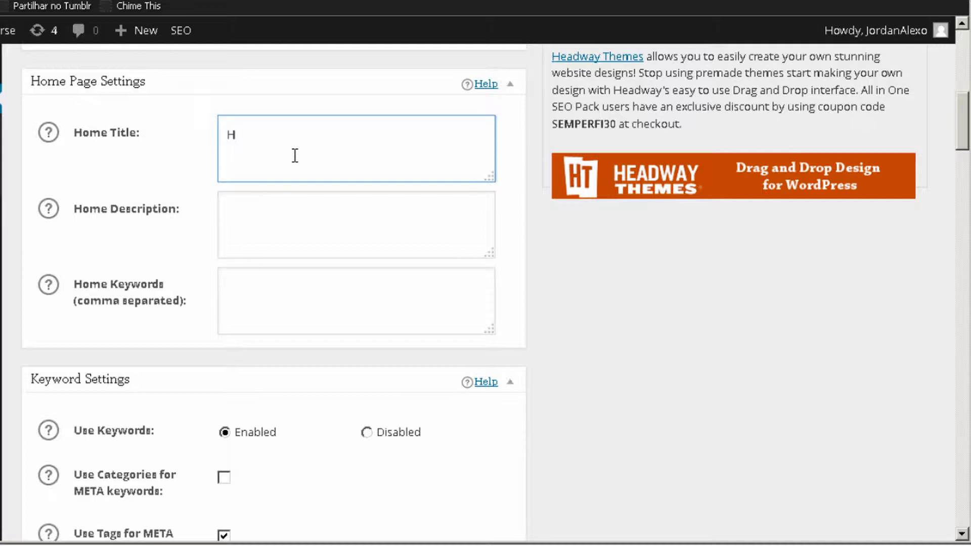
type("How to make a Wordpr")
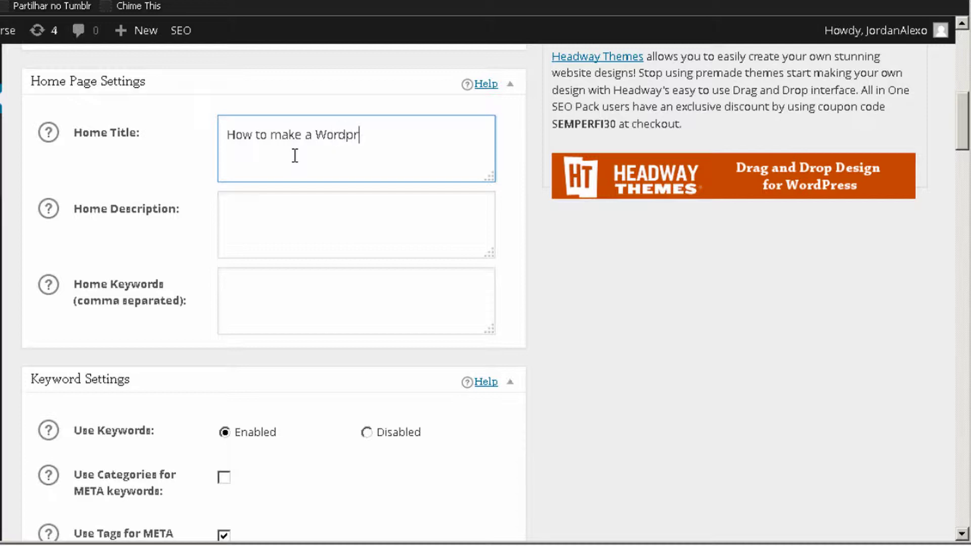
type("ess Website")
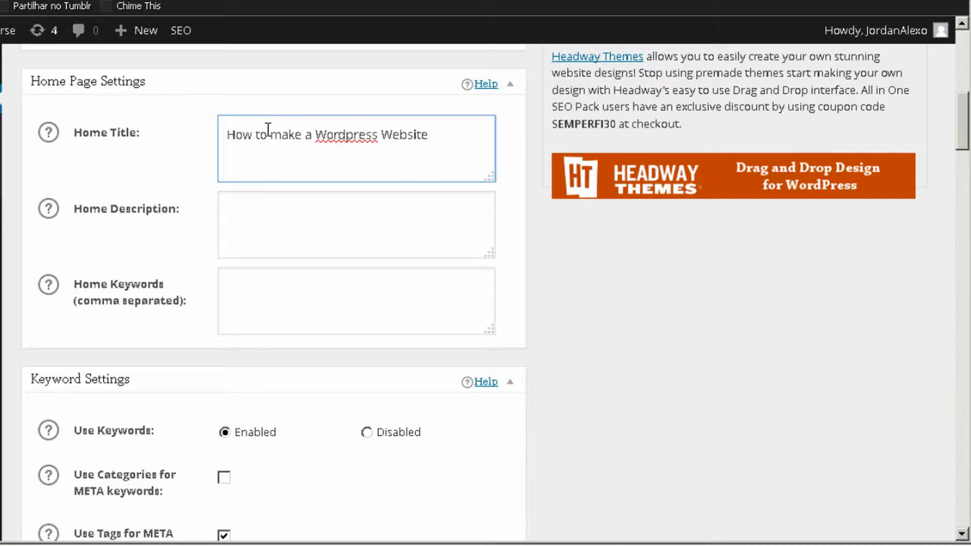
left_click_drag(268, 134, 357, 148)
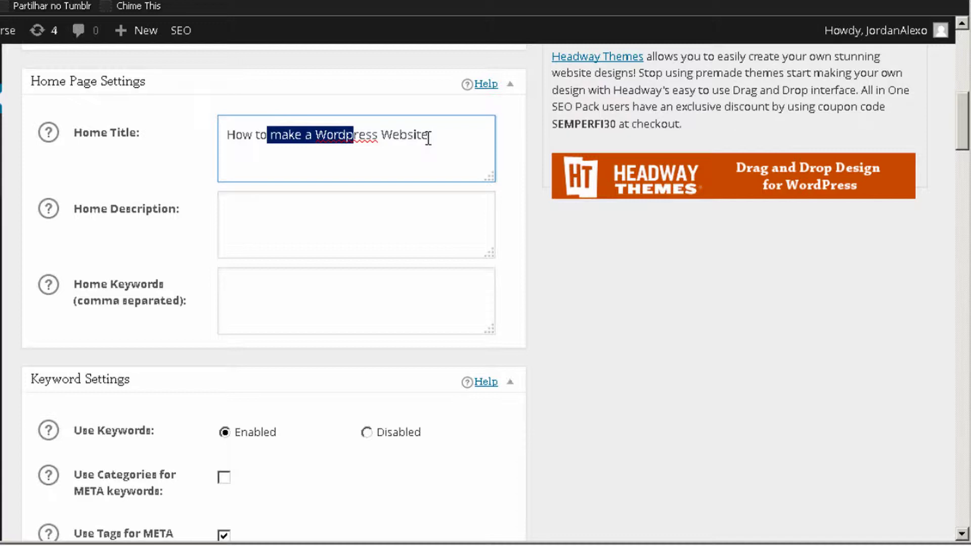
left_click(477, 131)
type("|")
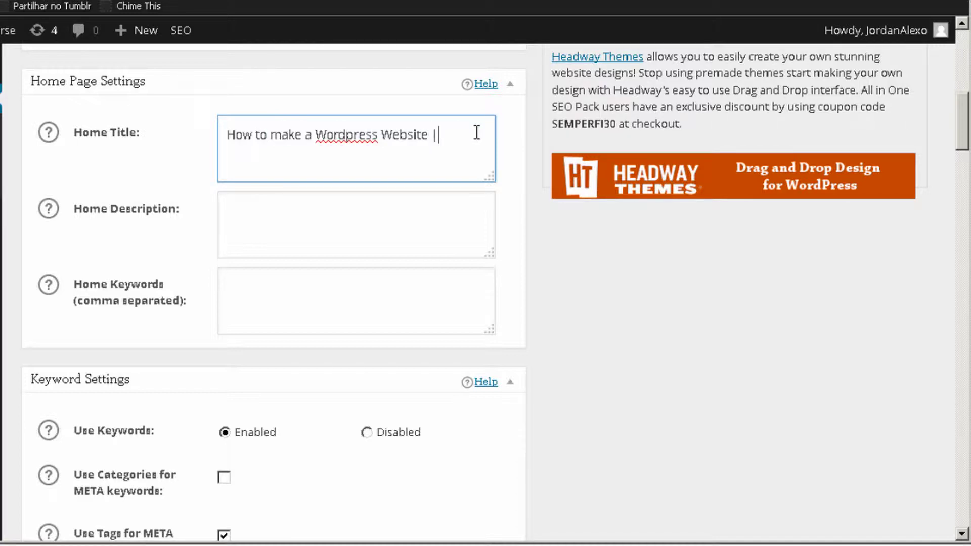
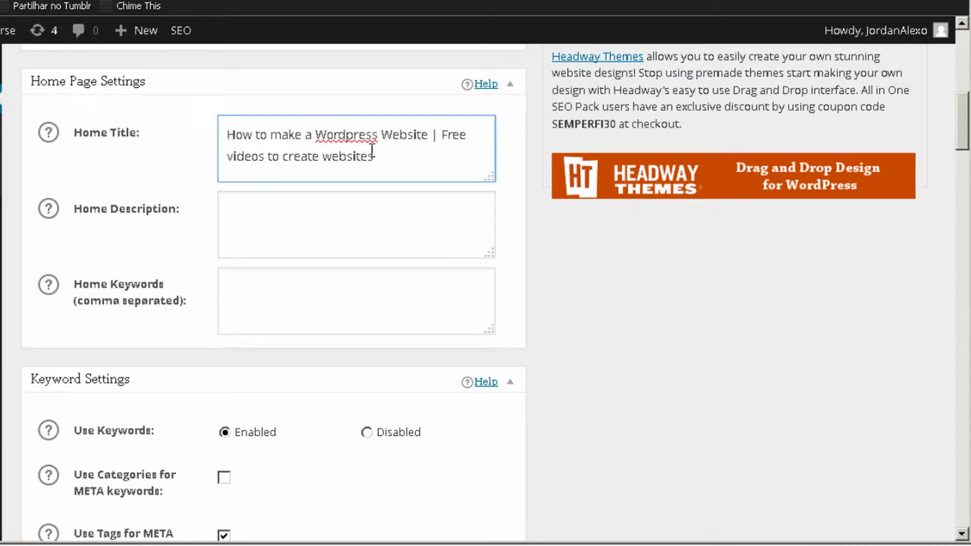
mouse_move(438, 135)
left_mouse_down()
mouse_move(430, 136)
mouse_move(441, 134)
left_mouse_up()
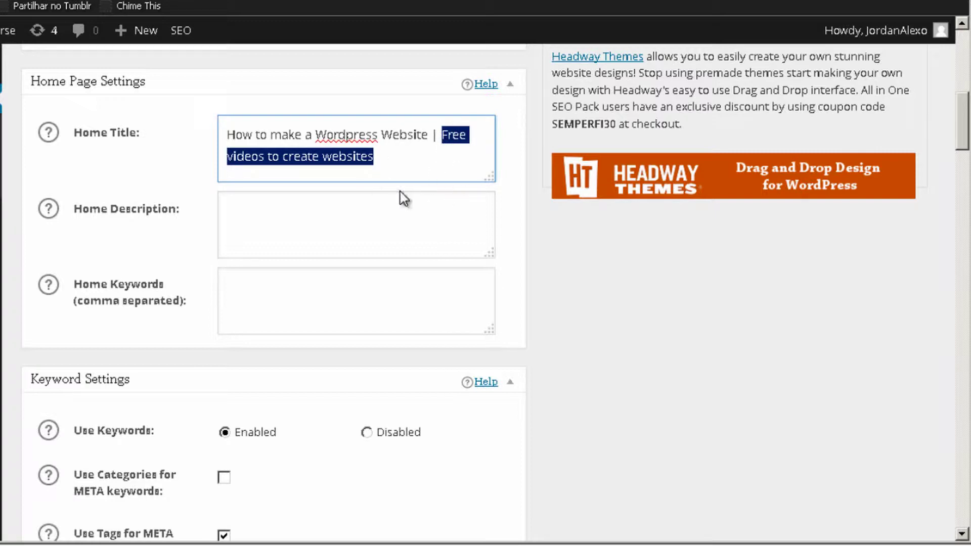
Set the Home Description to "This websites teaches everything about how to make a wordpress website through video tutorials".
left_click(368, 225)
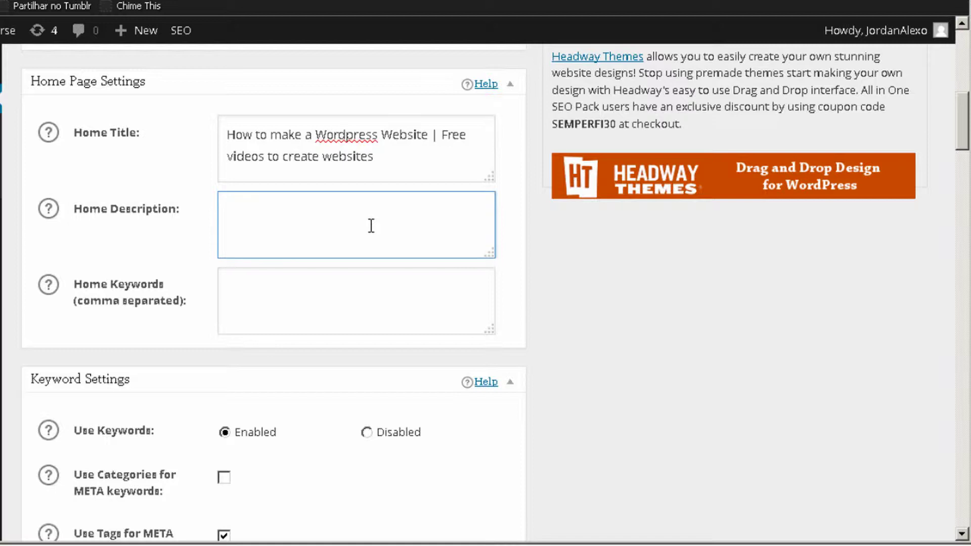
type("ebsite")
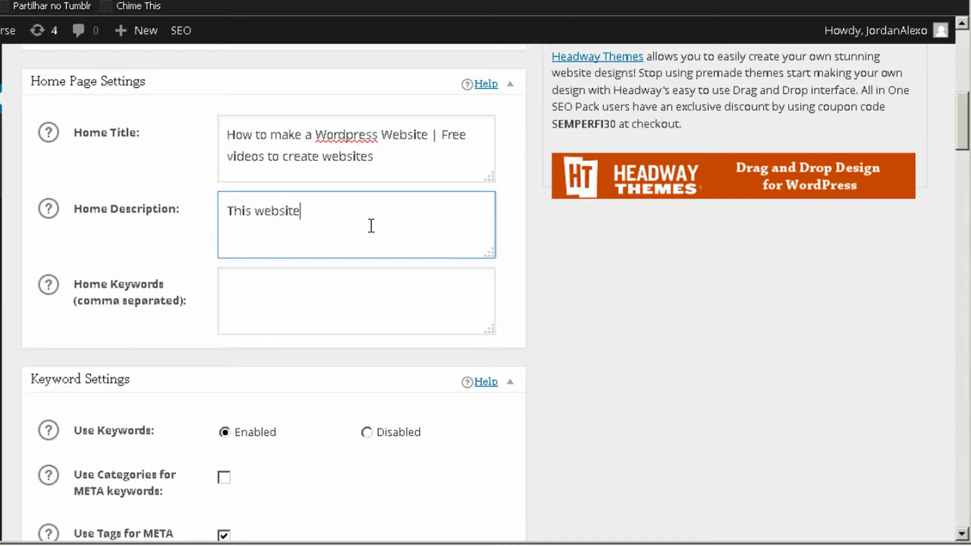
type("s teaches everything about how to make a w")
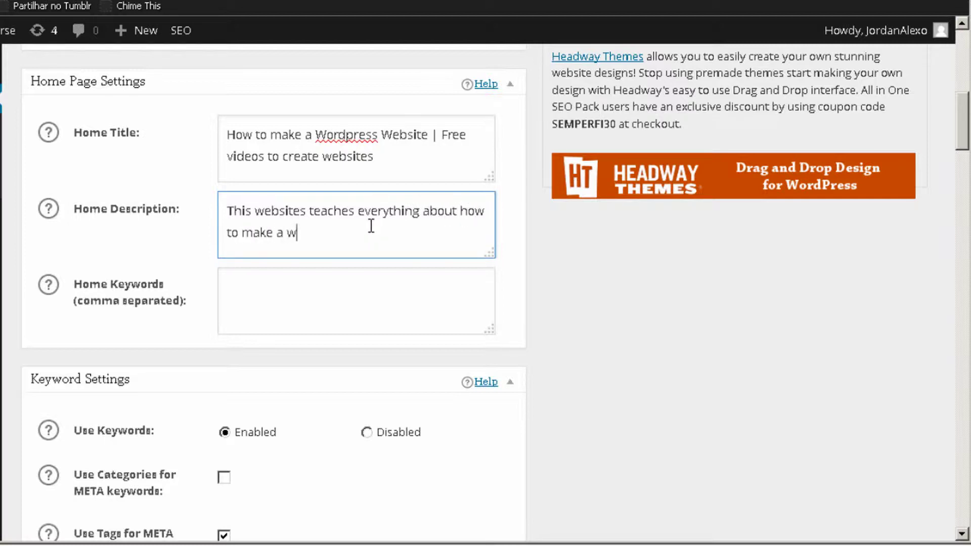
type("ordpress website through")
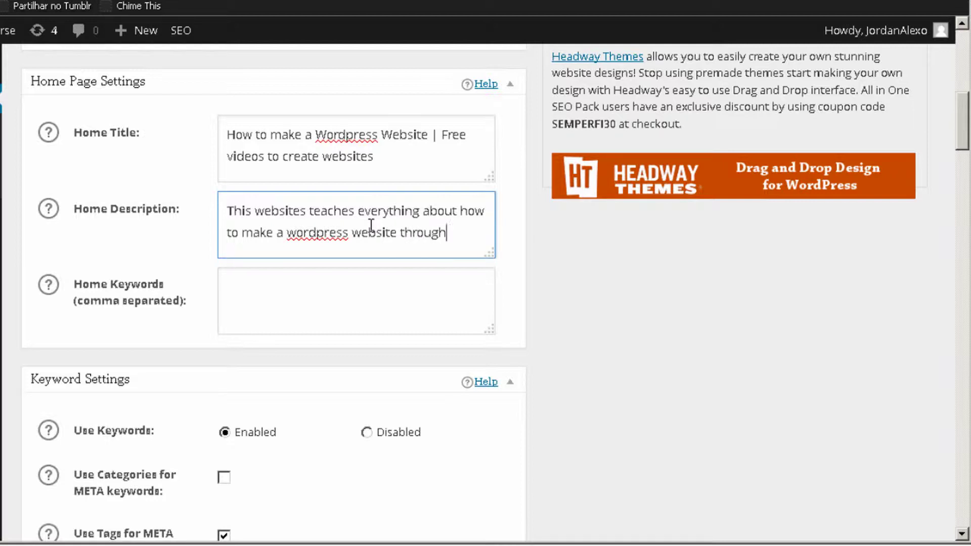
type(" video tutorials")
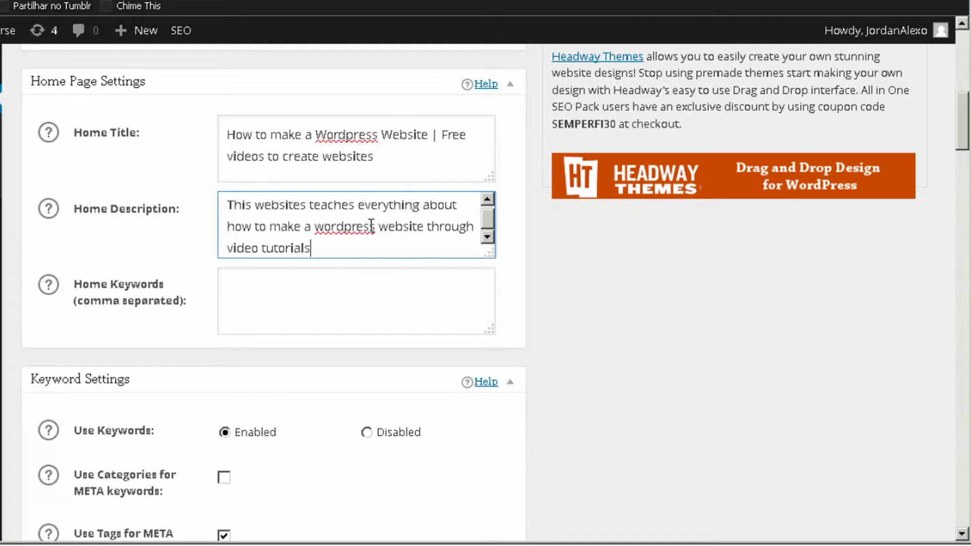
Disable the Use Keywords option in the Keyword Settings.
scroll(280, 240, "up", 1)
scroll(128, 108, "down", 4)
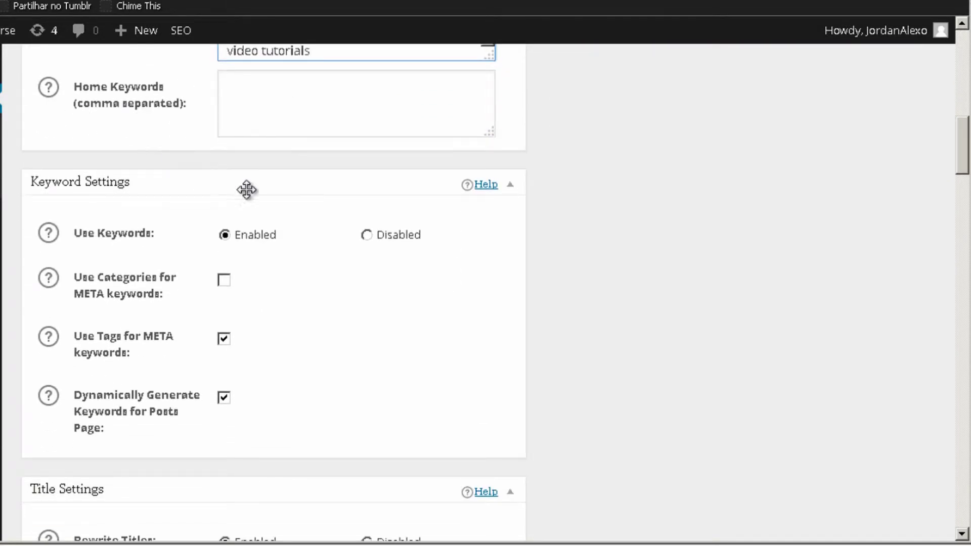
left_click(366, 235)
scroll(355, 232, "down", 2)
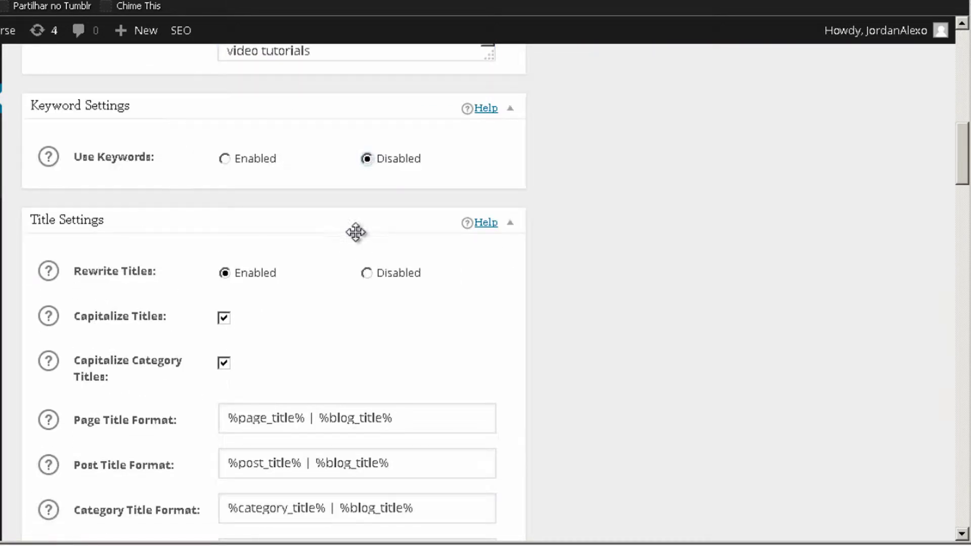
scroll(359, 219, "up", 4)
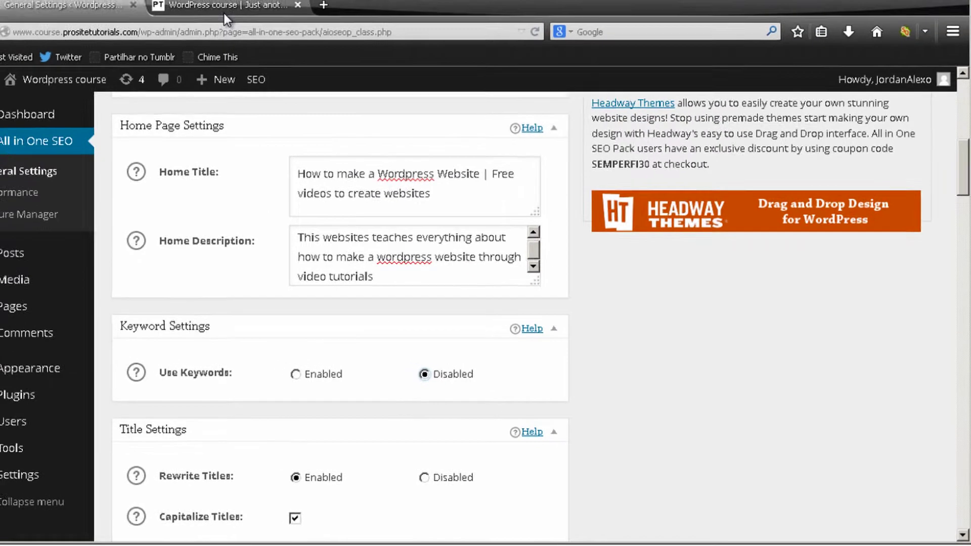
Bring up the YouTube video's page source from the site's front page and highlight its meta keywords line and keyword list.
left_click(224, 15)
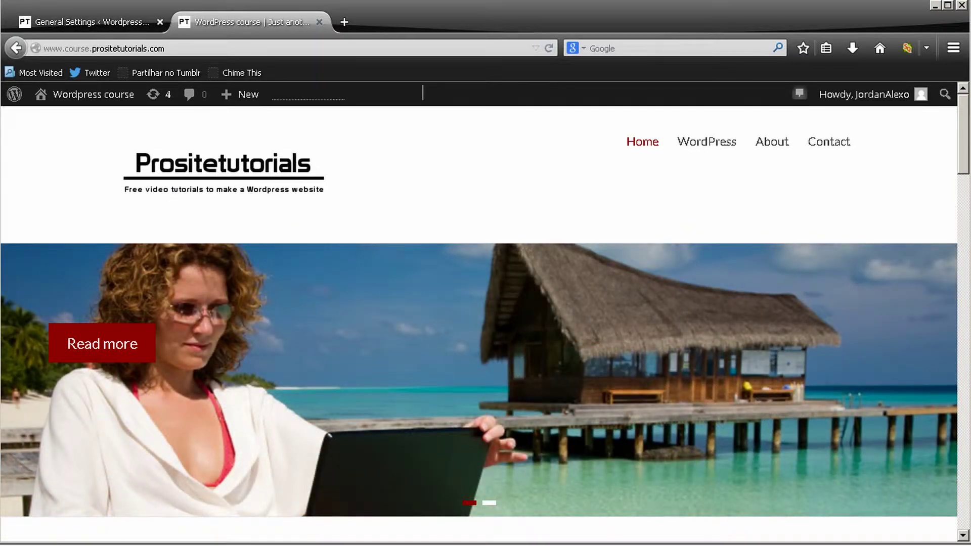
left_click(81, 529)
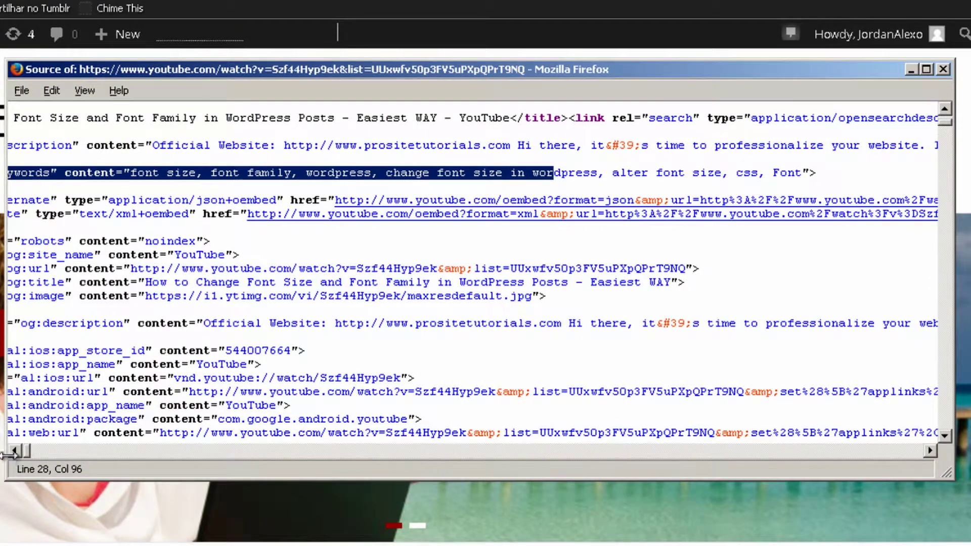
left_click(14, 450)
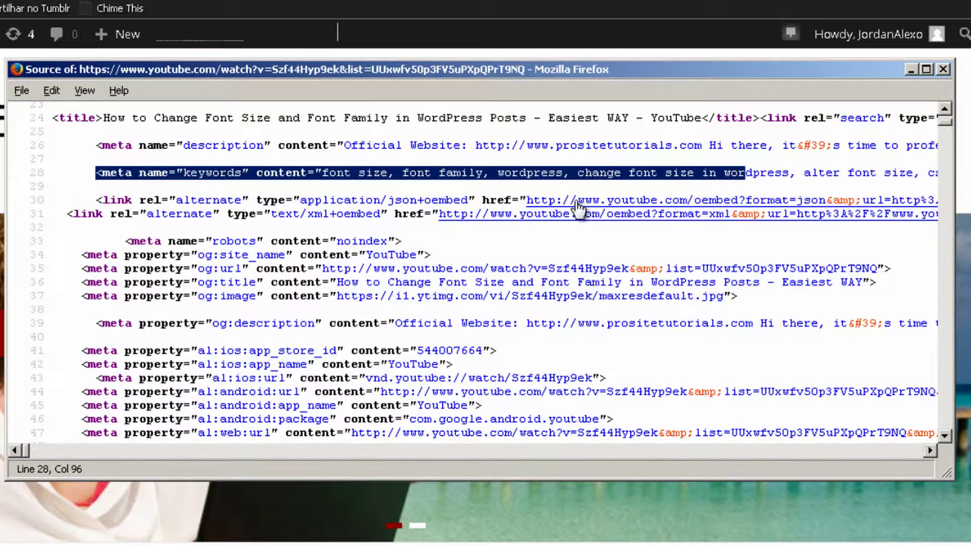
scroll(579, 212, "down", 3)
scroll(285, 273, "up", 5)
left_click_drag(71, 275, 197, 289)
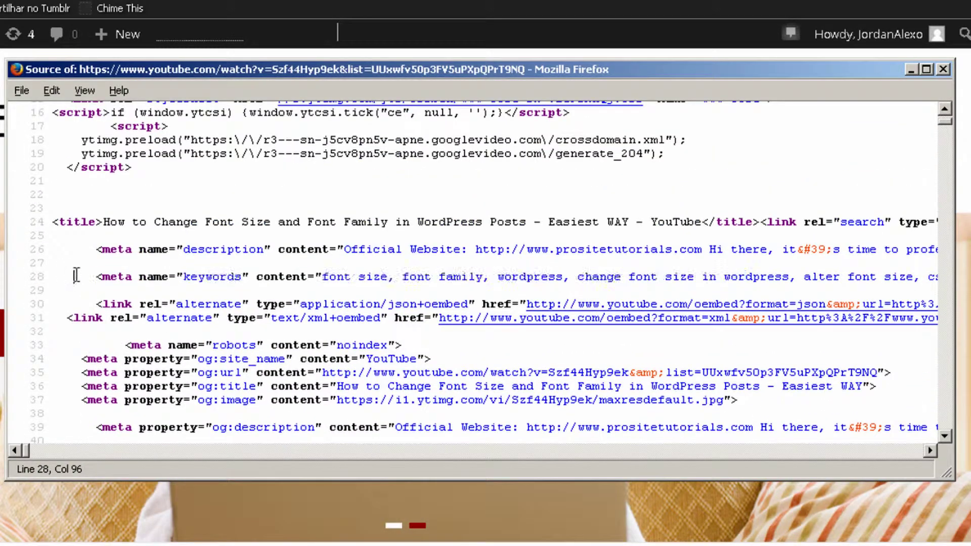
left_click_drag(164, 260, 219, 250)
left_click_drag(281, 245, 705, 243)
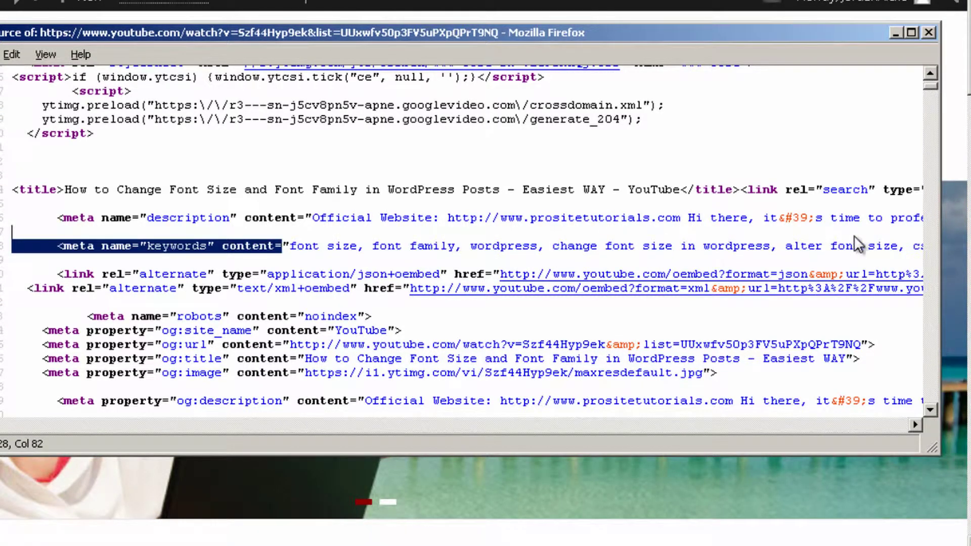
left_click_drag(854, 236, 905, 246)
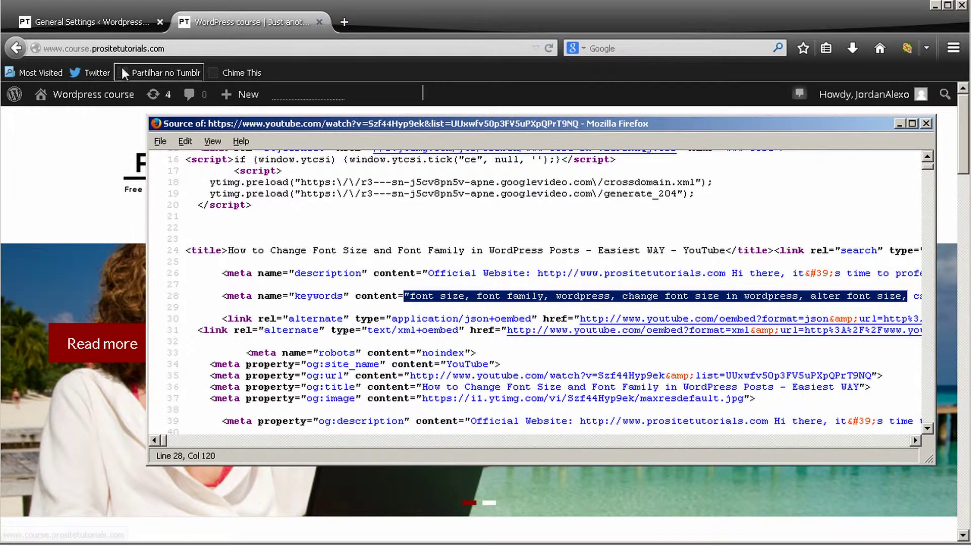
Return to the All in One SEO options and look through the Title Settings and their title formats.
left_click(125, 24)
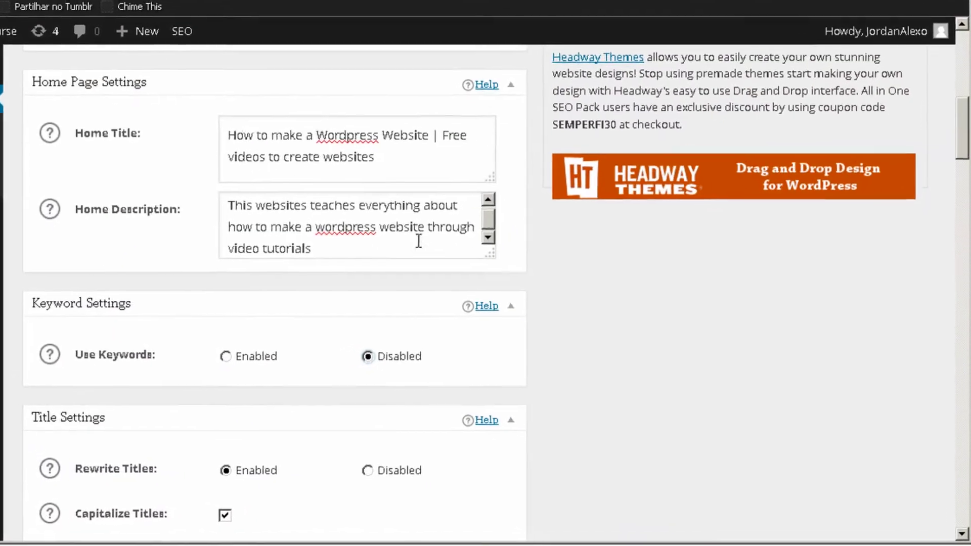
scroll(392, 224, "down", 1)
scroll(307, 263, "down", 4)
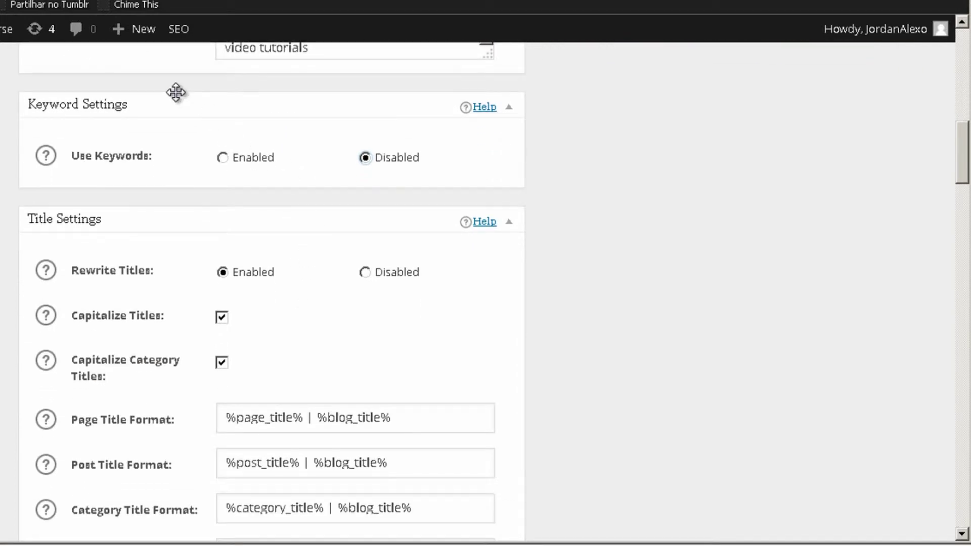
scroll(175, 91, "down", 2)
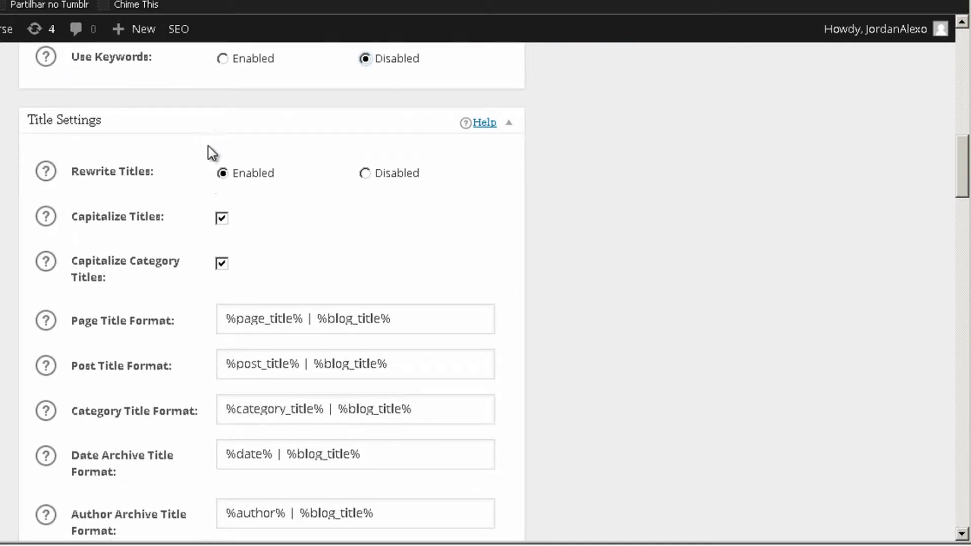
scroll(217, 147, "down", 1)
scroll(202, 143, "up", 2)
scroll(226, 234, "up", 1)
scroll(81, 145, "down", 2)
scroll(265, 212, "down", 2)
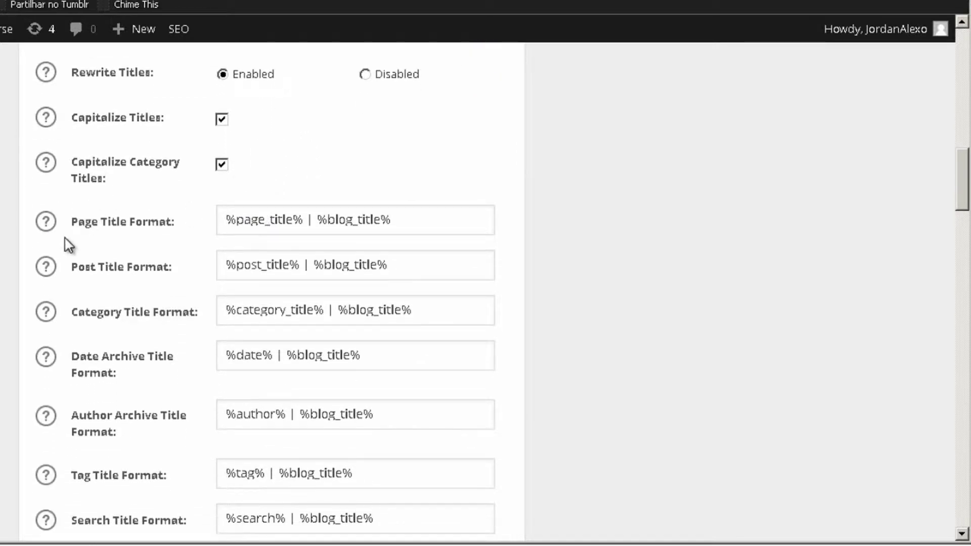
scroll(81, 245, "down", 2)
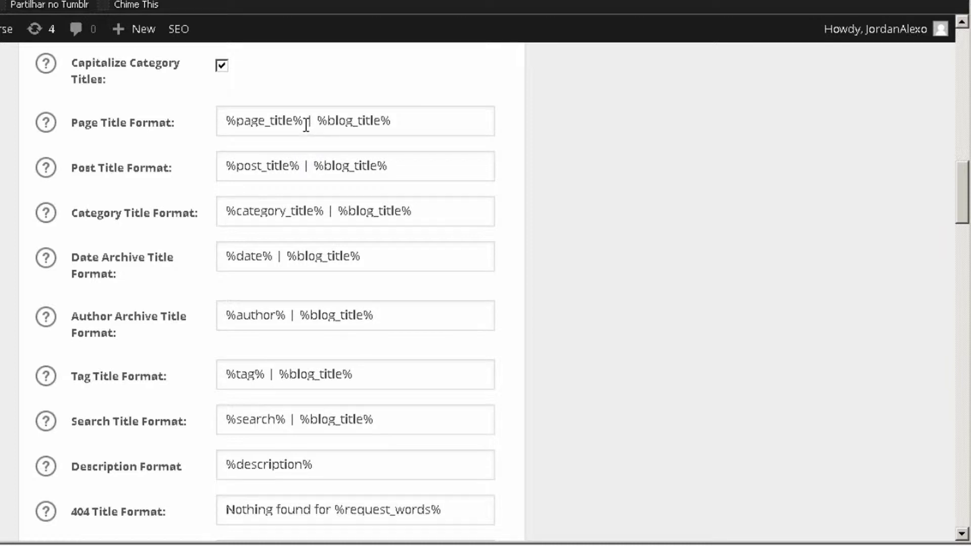
Highlight the blog title and page title parts of the Page Title Format, and check the site's front page before returning to the settings.
left_click_drag(306, 125, 405, 129)
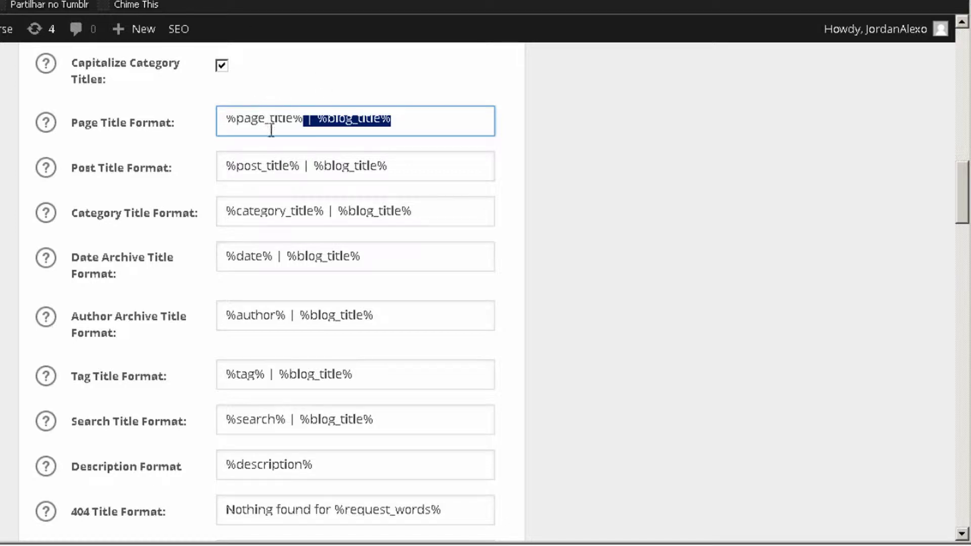
scroll(286, 162, "up", 2)
left_click(304, 227)
left_click_drag(304, 227, 225, 223)
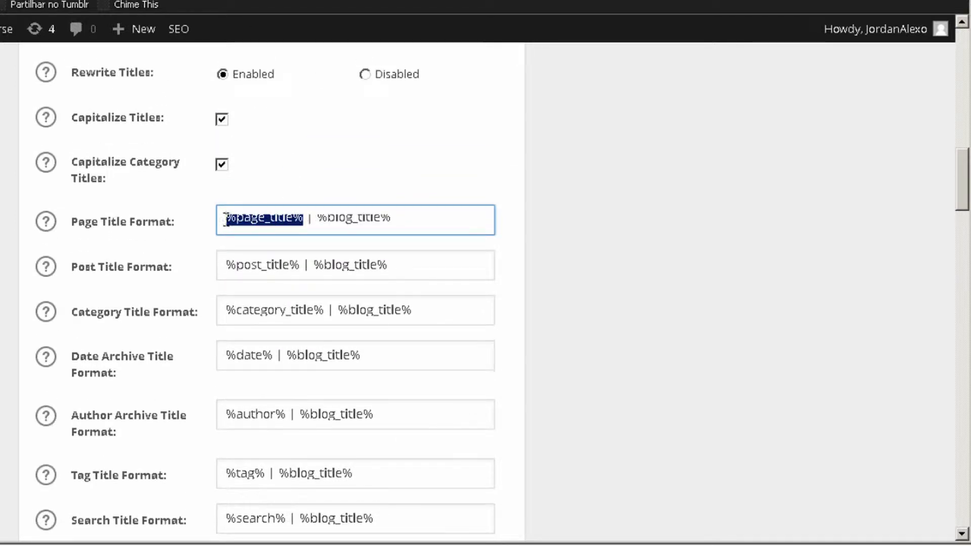
scroll(236, 217, "up", 2)
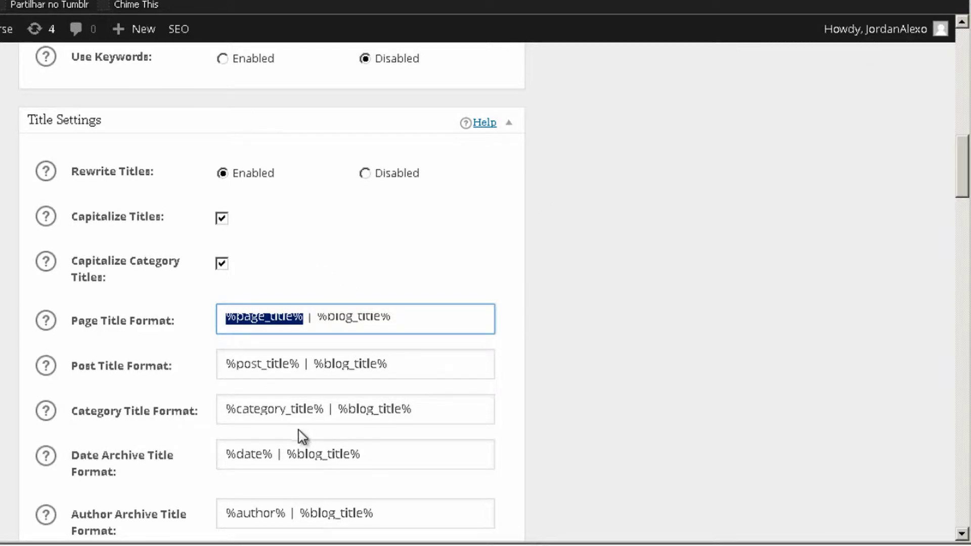
left_click(217, 18)
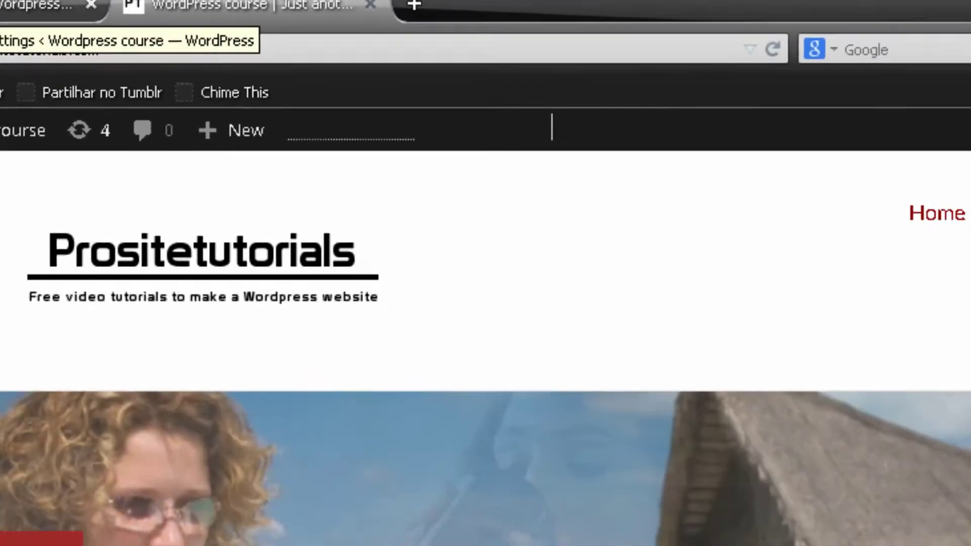
left_click(56, 50)
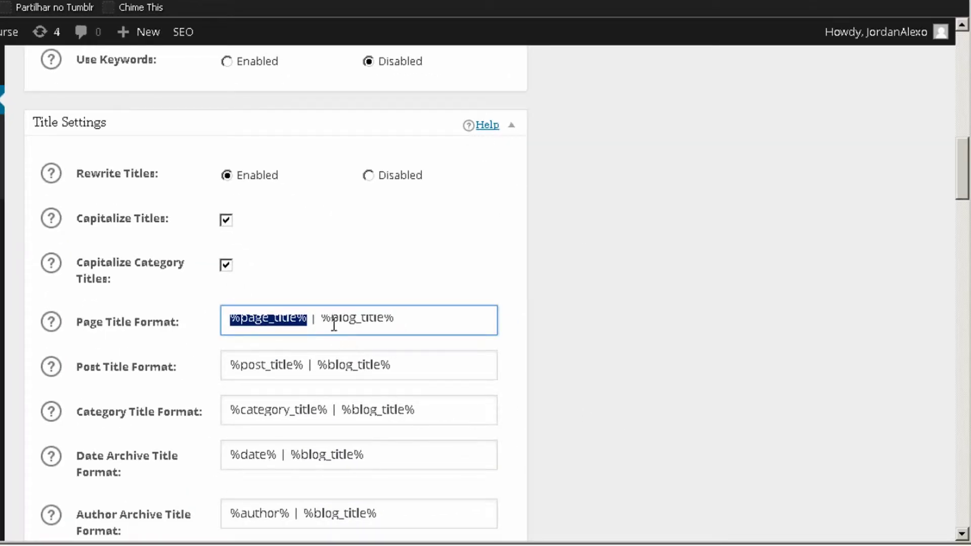
Remove "| %blog_title%" from the Page, Post and Category Title Formats.
left_click_drag(310, 317, 442, 318)
key("BackSpace")
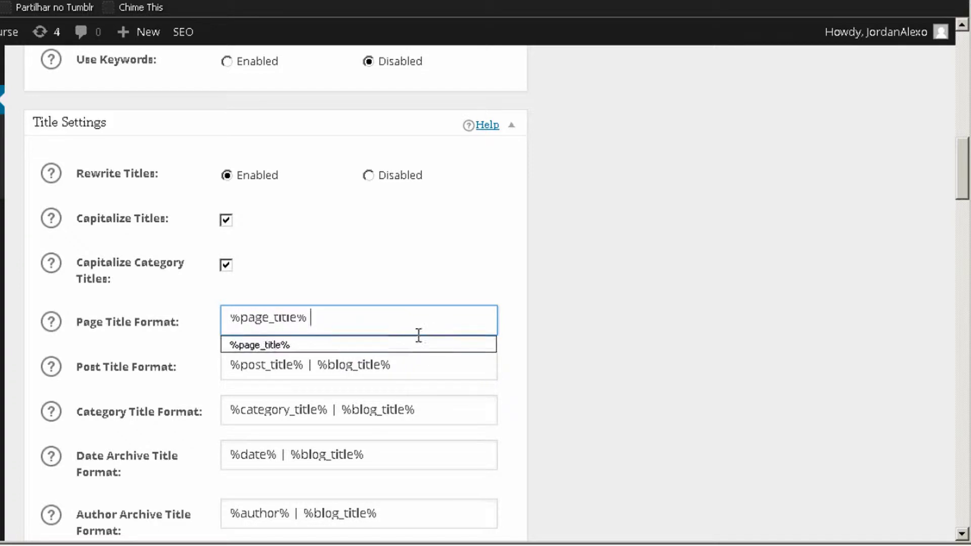
left_click_drag(307, 365, 414, 365)
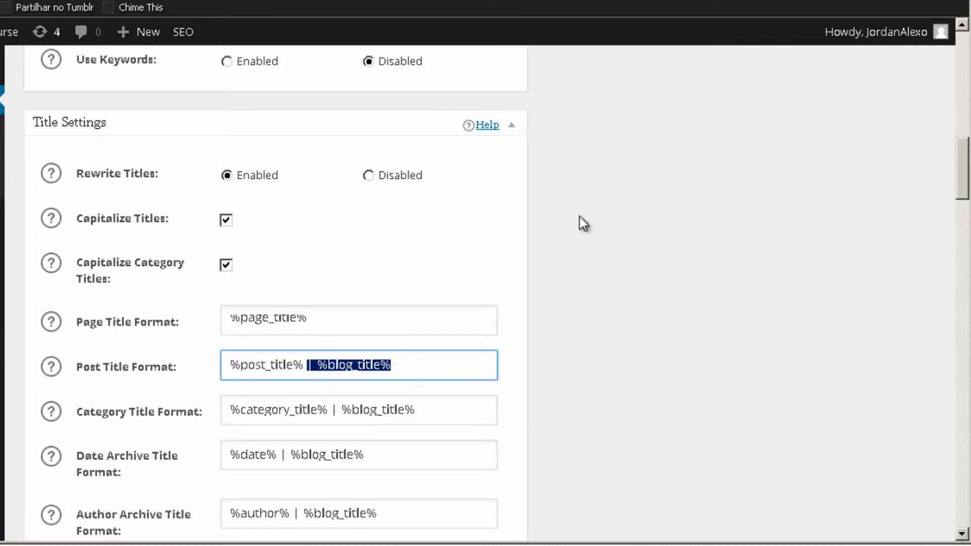
key("BackSpace")
scroll(520, 166, "down", 3)
scroll(520, 166, "down", 1)
left_click_drag(334, 213, 456, 212)
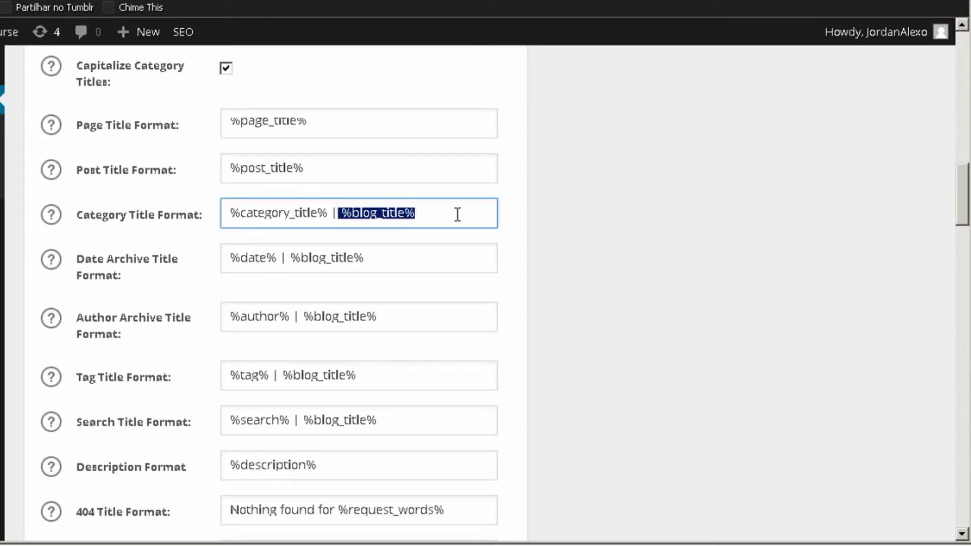
key("BackSpace")
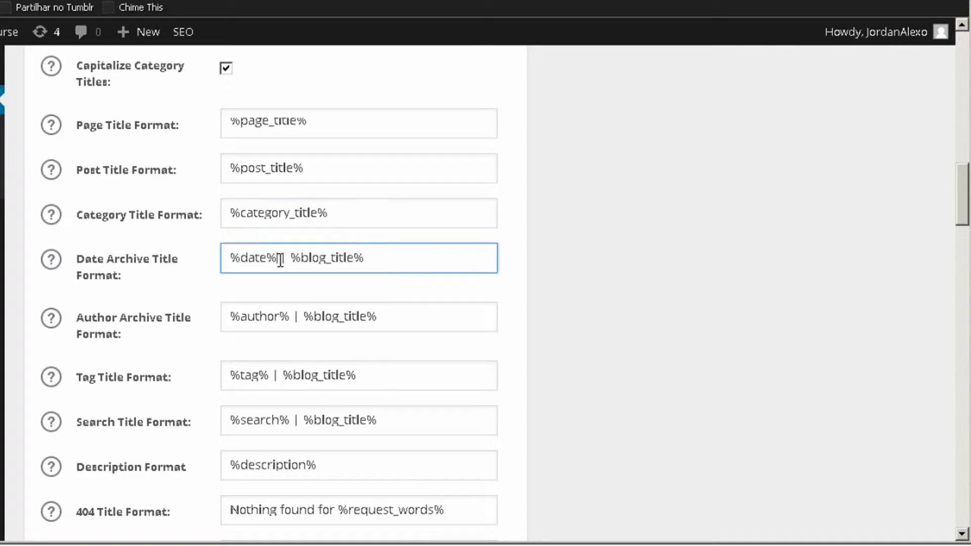
Remove "| %blog_title%" from the Date Archive, Author Archive, Tag and Search Title Formats.
left_click_drag(278, 256, 364, 257)
key("BackSpace")
left_click(292, 317)
left_click_drag(291, 317, 461, 359)
key("BackSpace")
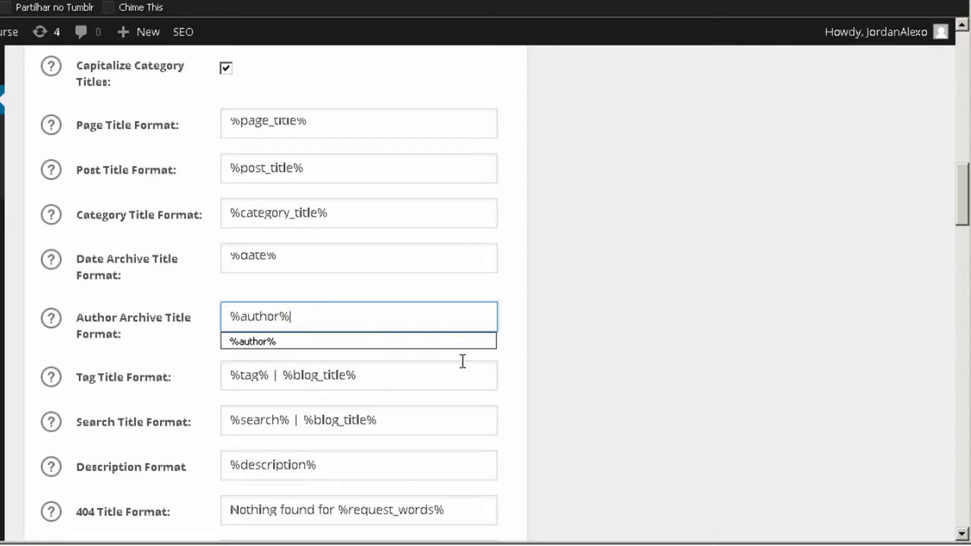
left_click_drag(269, 375, 526, 385)
key("BackSpace")
scroll(390, 352, "down", 2)
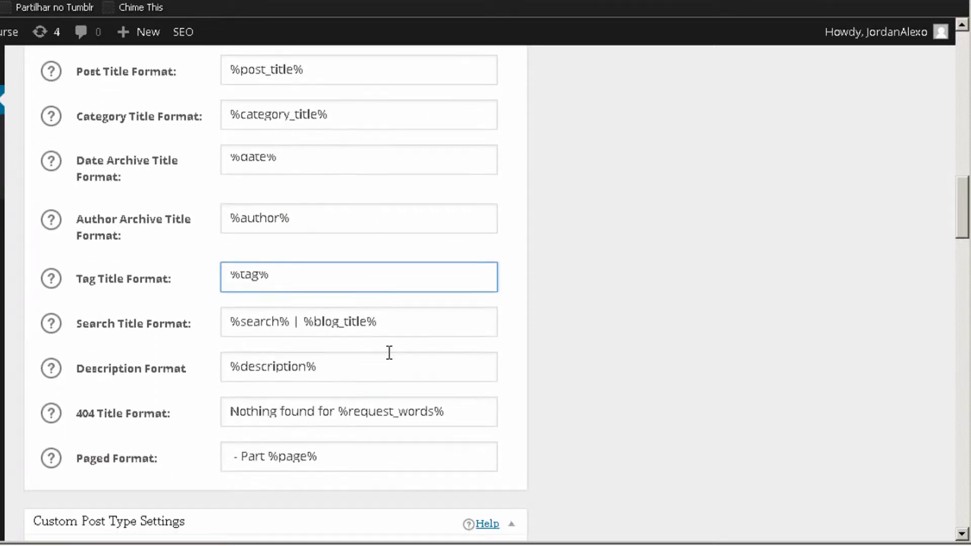
left_click_drag(293, 317, 384, 322)
key("BackSpace")
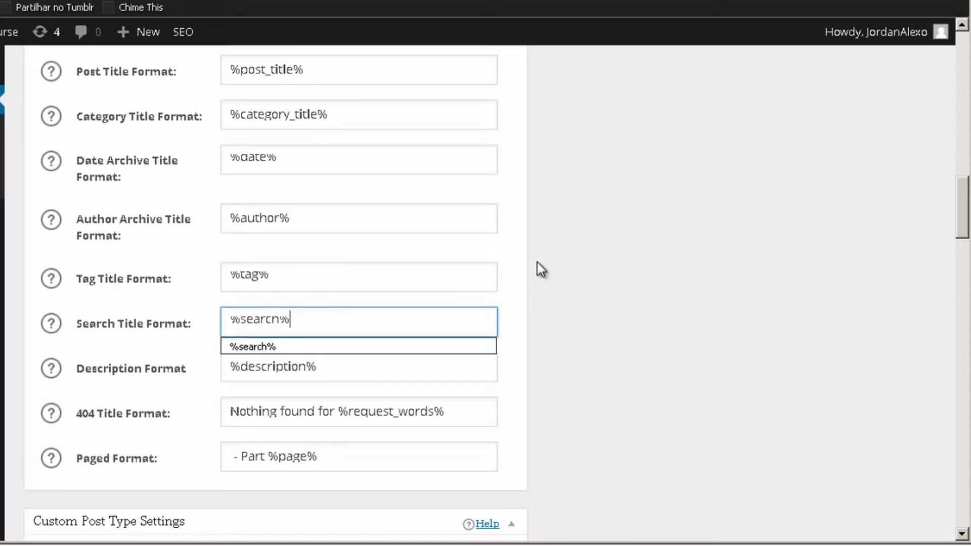
Look through the Custom Post Type and Display Settings, and select the Google Webmaster Tools field under Webmaster Verification.
scroll(537, 271, "down", 2)
scroll(539, 262, "down", 4)
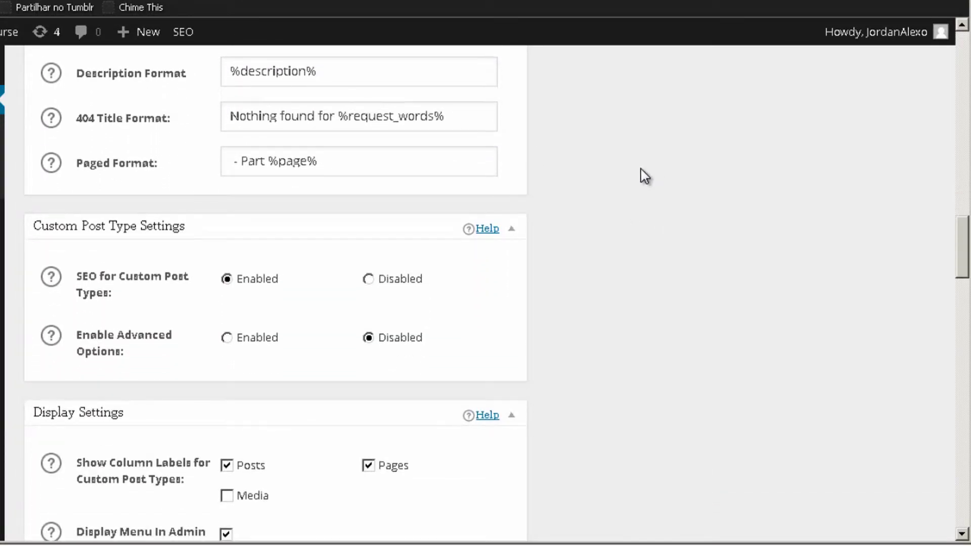
scroll(641, 175, "down", 2)
scroll(449, 50, "down", 6)
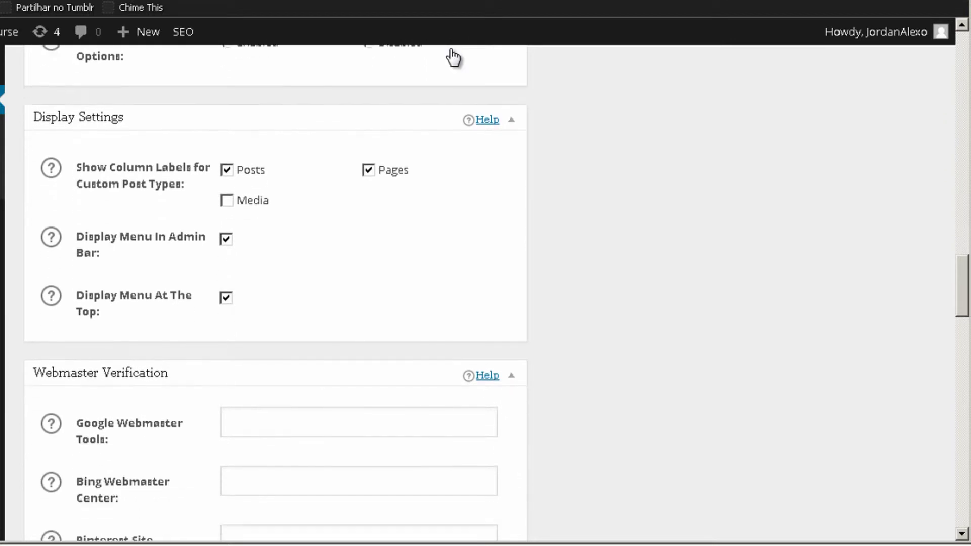
scroll(452, 57, "down", 4)
scroll(151, 101, "up", 2)
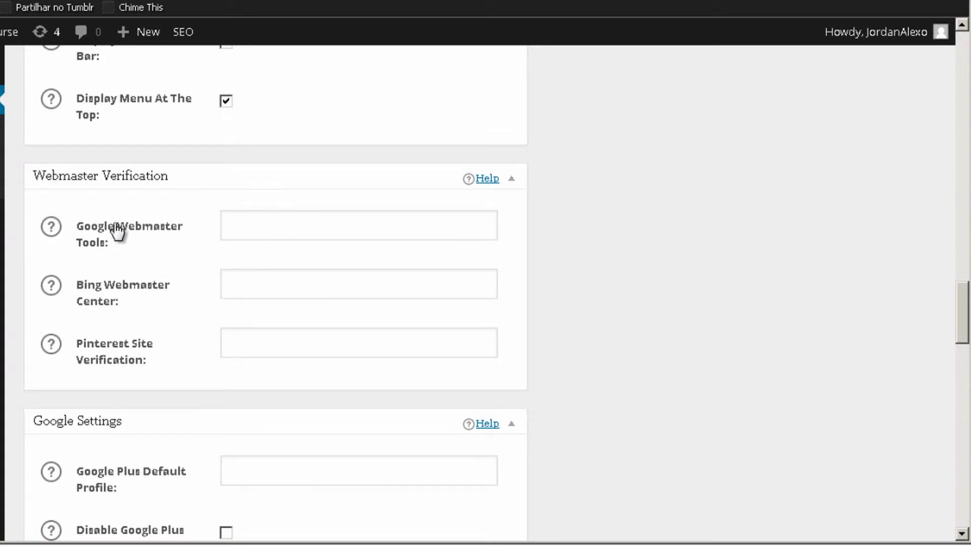
left_click(276, 226)
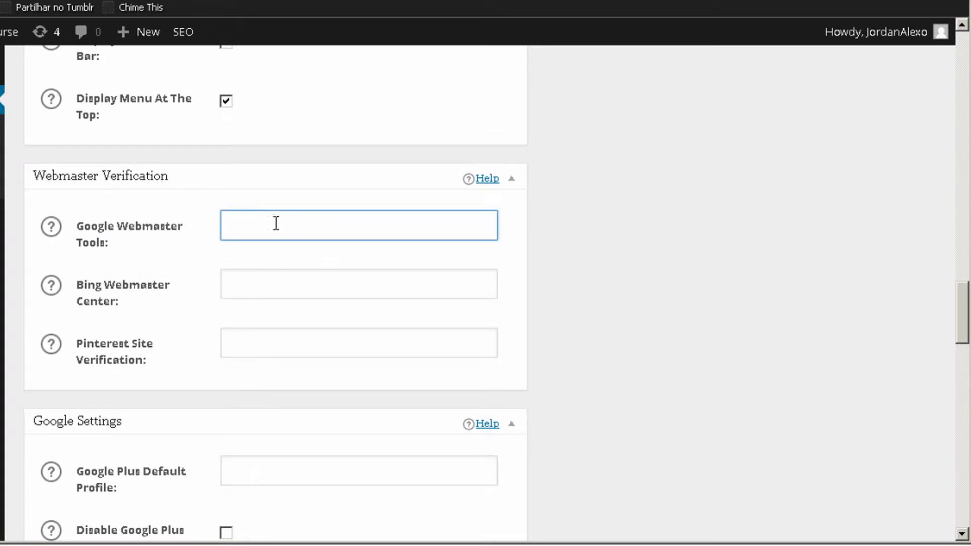
Read the plugin documentation on Google Webmaster Tools verification, and return to the Google Webmaster Tools field in the settings.
left_click(58, 231)
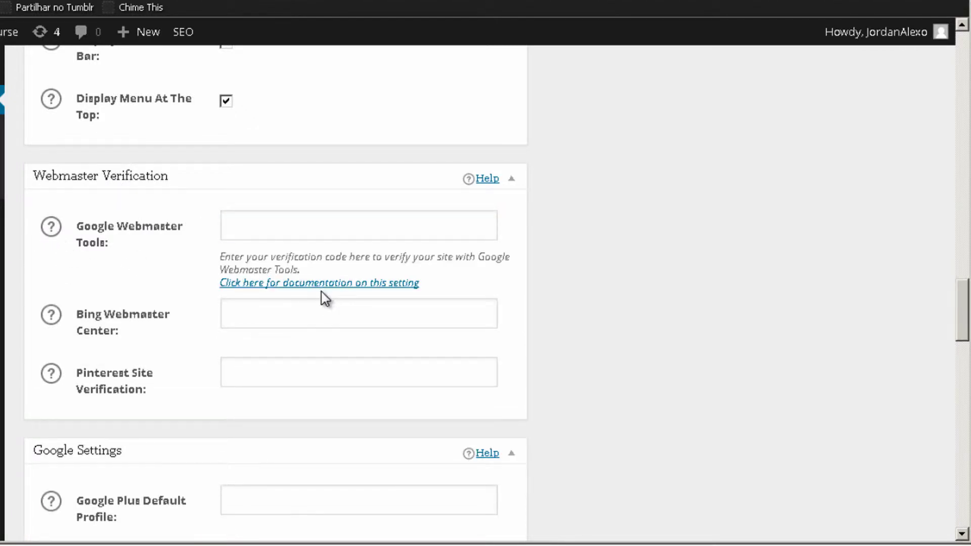
left_click(395, 283)
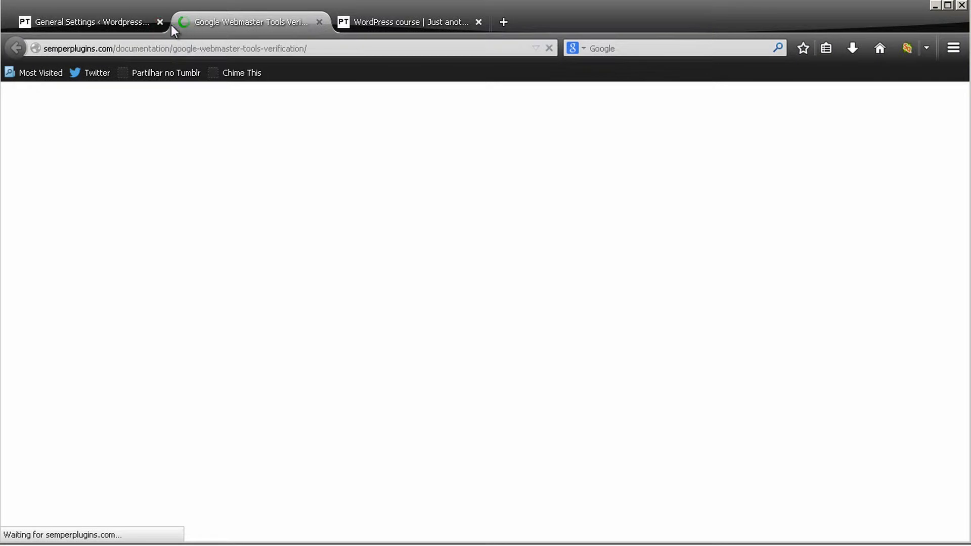
scroll(167, 255, "down", 5)
scroll(447, 377, "down", 12)
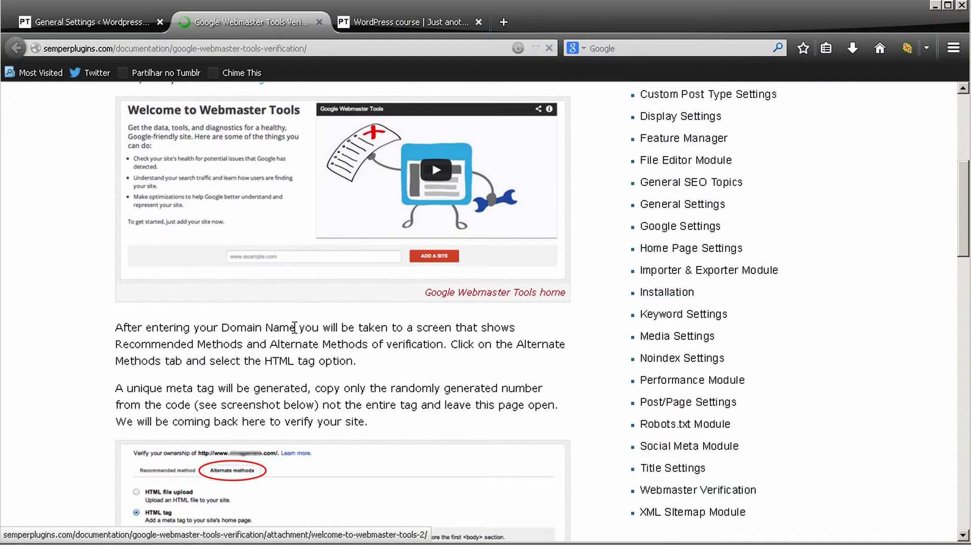
scroll(447, 377, "up", 4)
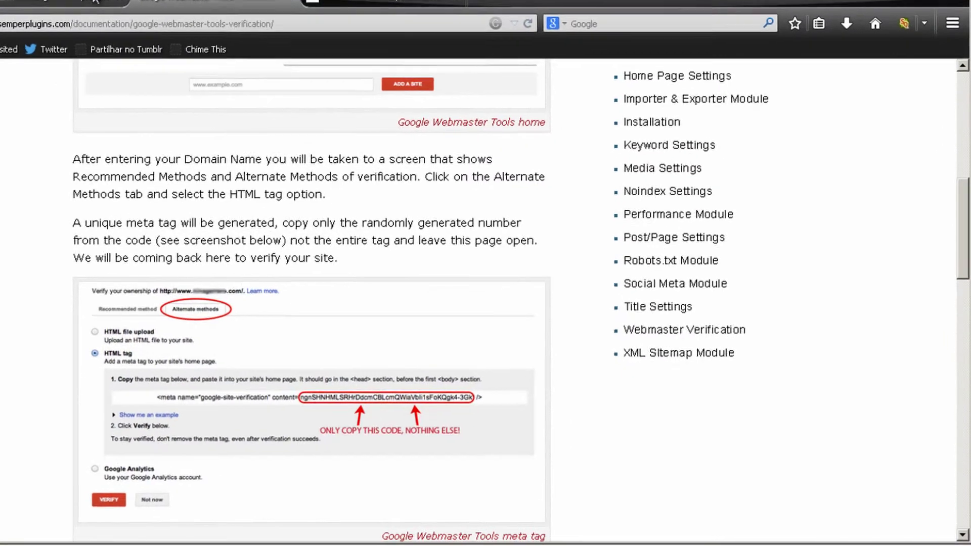
left_click(108, 19)
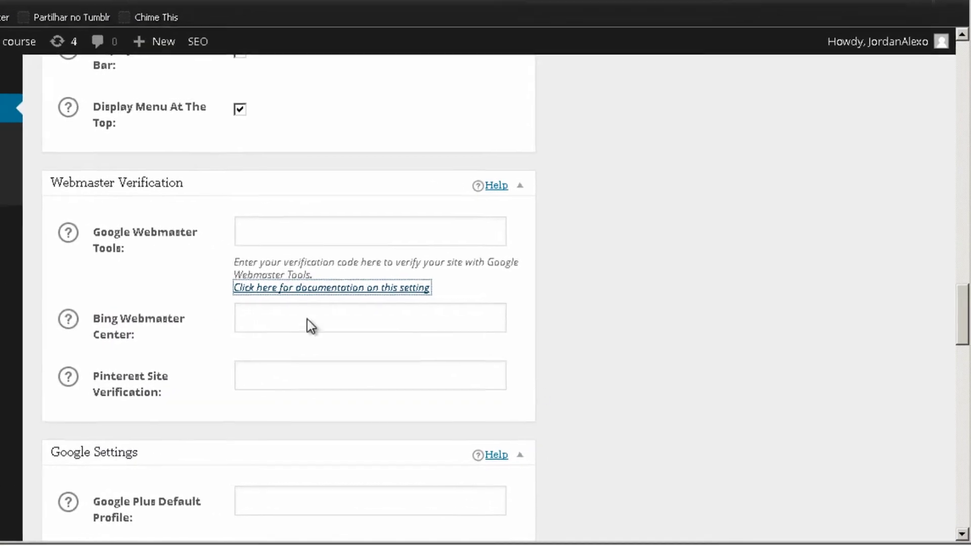
left_click(333, 212)
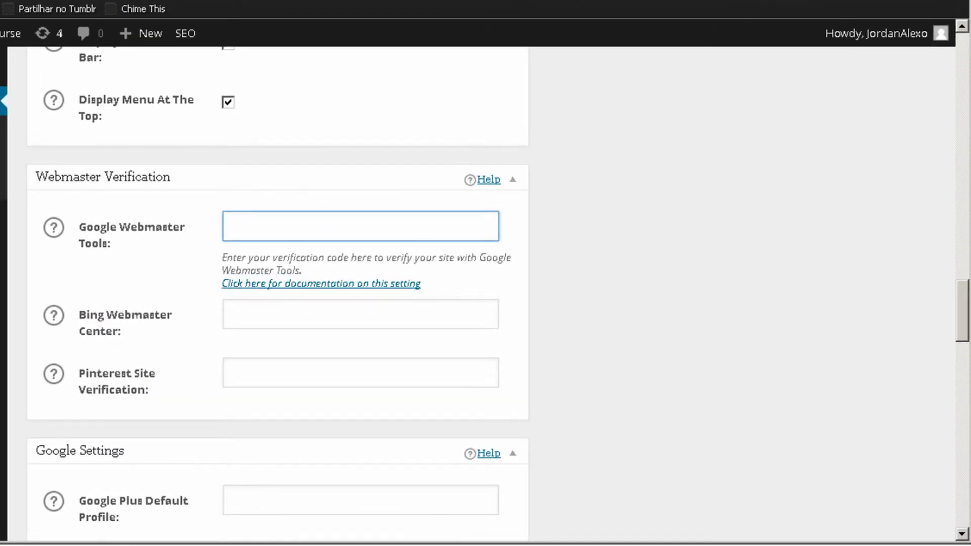
Look through the remaining Google, Noindex and Advanced Settings, and save the plugin's general settings.
scroll(347, 113, "down", 12)
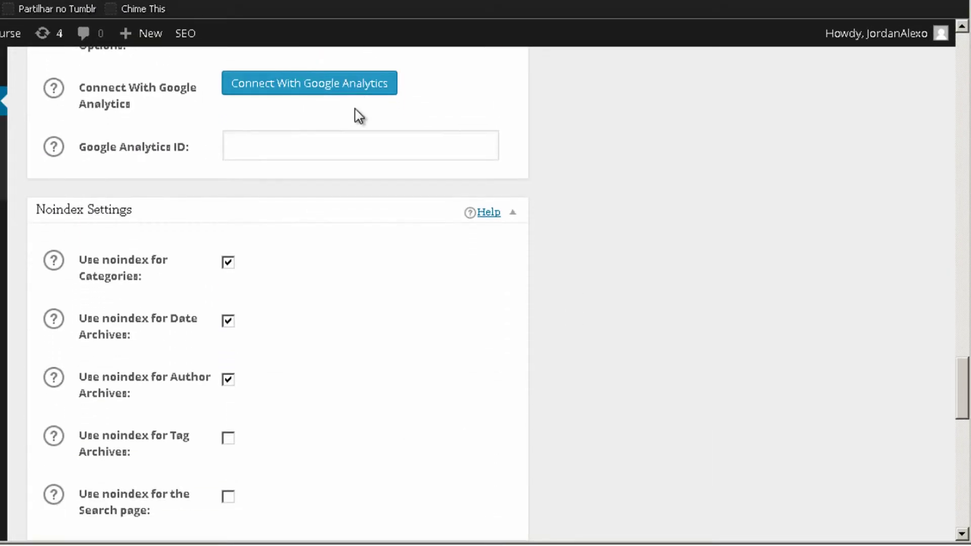
scroll(355, 113, "down", 8)
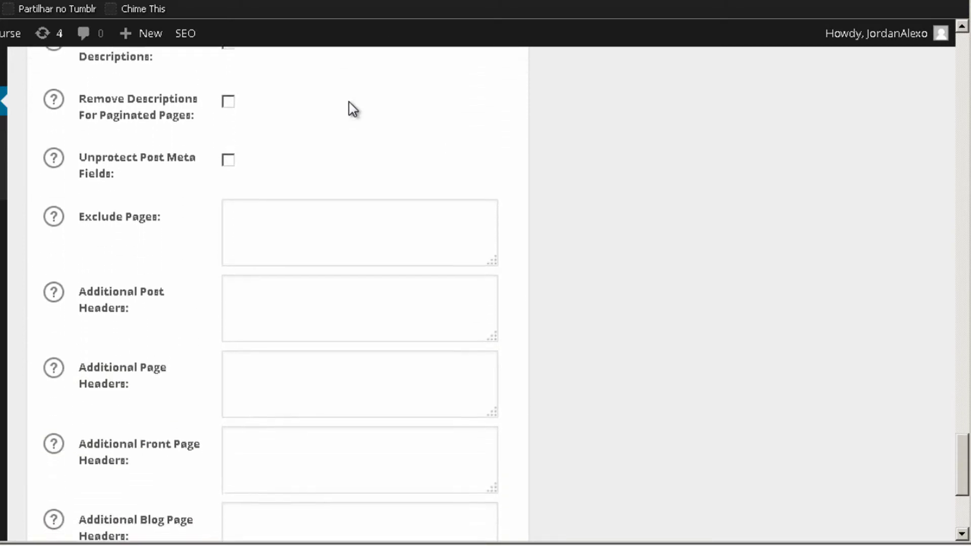
scroll(354, 114, "down", 5)
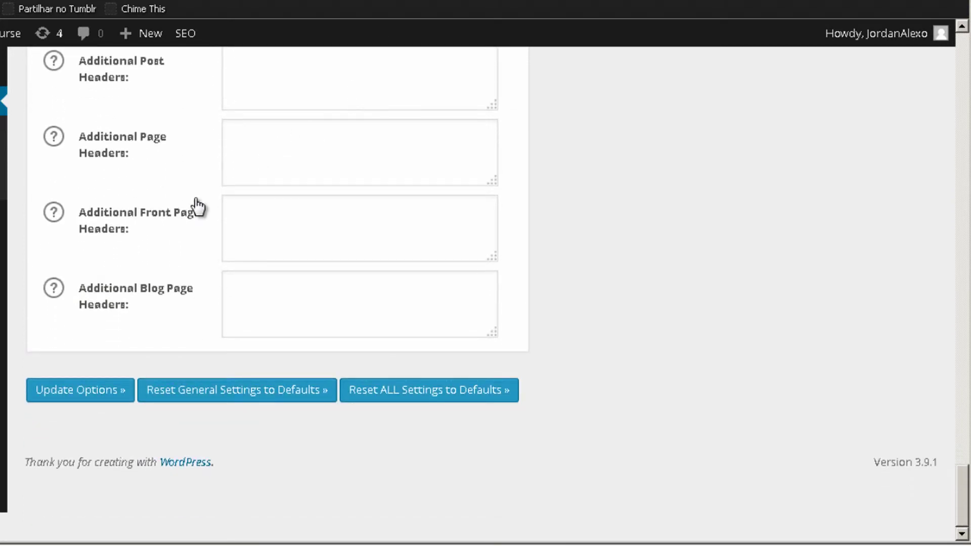
left_click(85, 394)
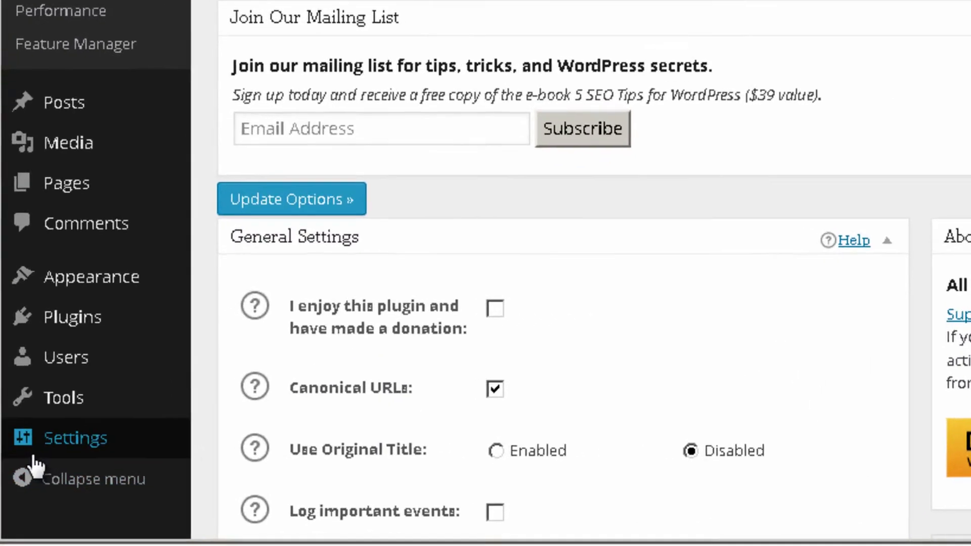
Open the site's Permalink Settings, look over the common URL structures and choose Custom Structure.
mouse_move(39, 450)
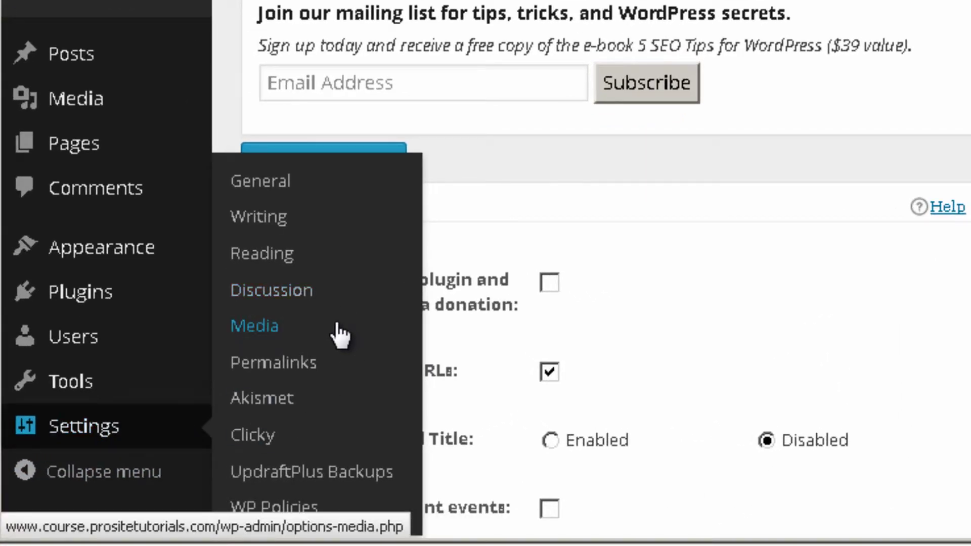
left_click(324, 366)
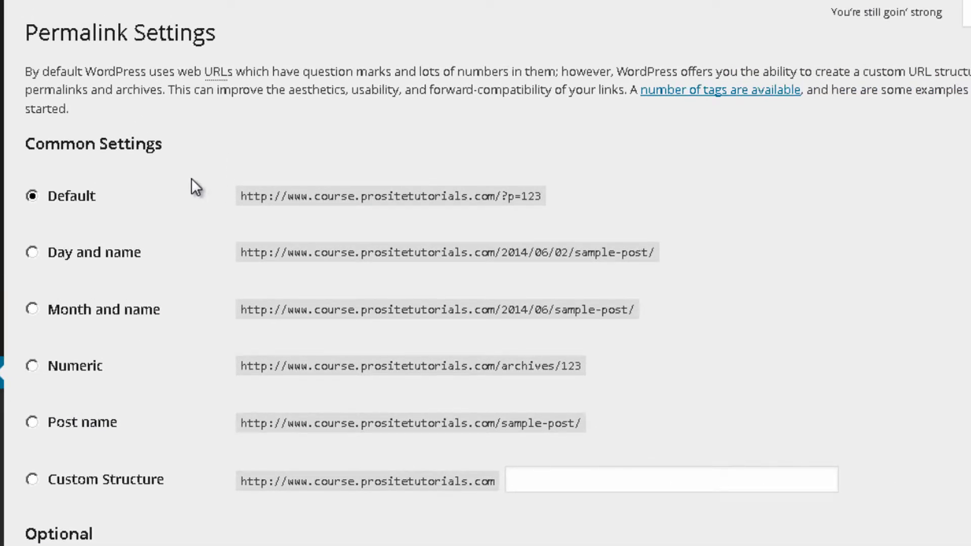
scroll(512, 242, "down", 5)
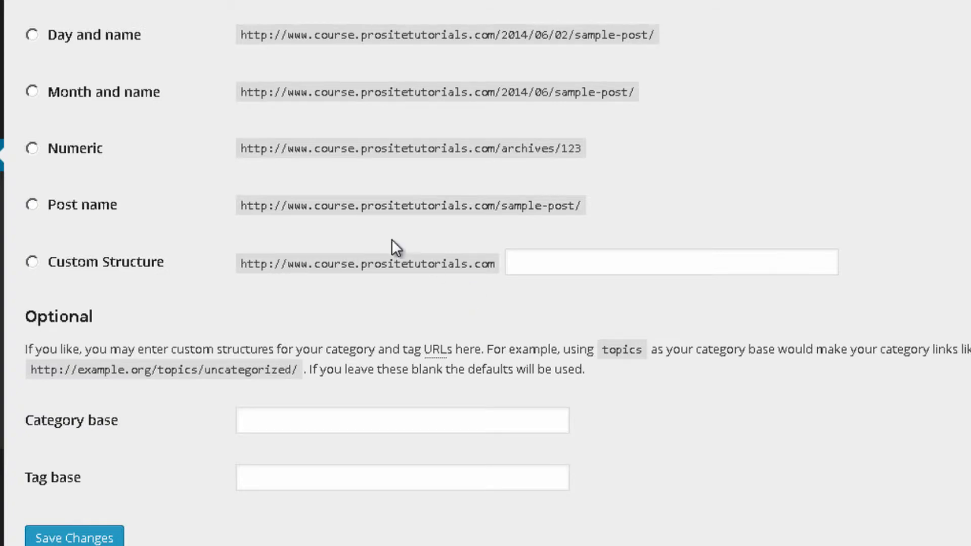
scroll(147, 121, "up", 5)
scroll(94, 213, "down", 3)
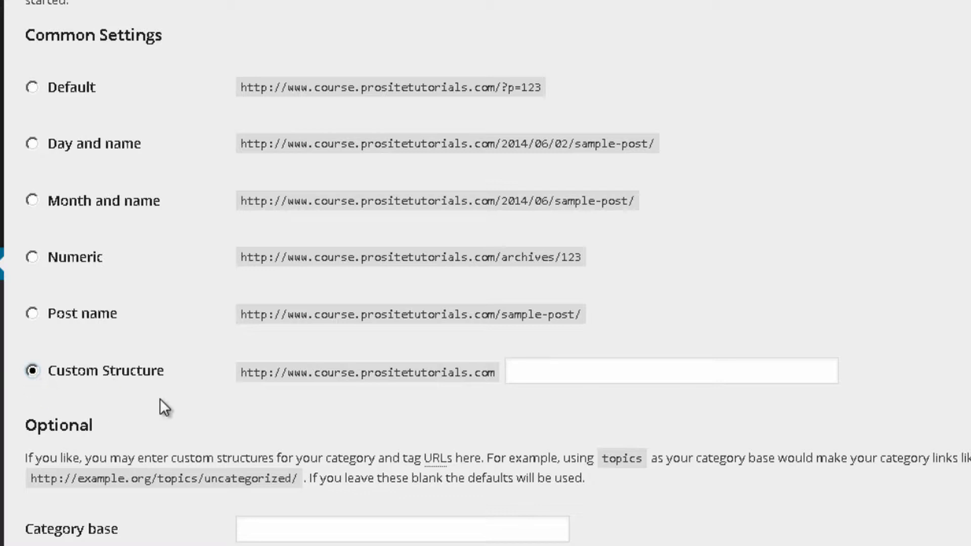
Set the custom permalink structure to /%postname%/ and save the changes.
left_click(729, 376)
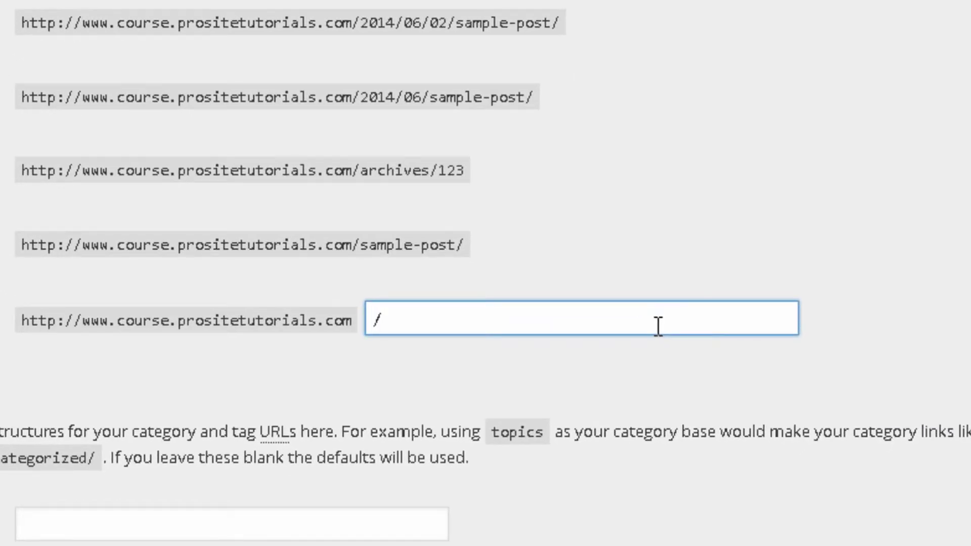
type("/%postname&")
key("BackSpace")
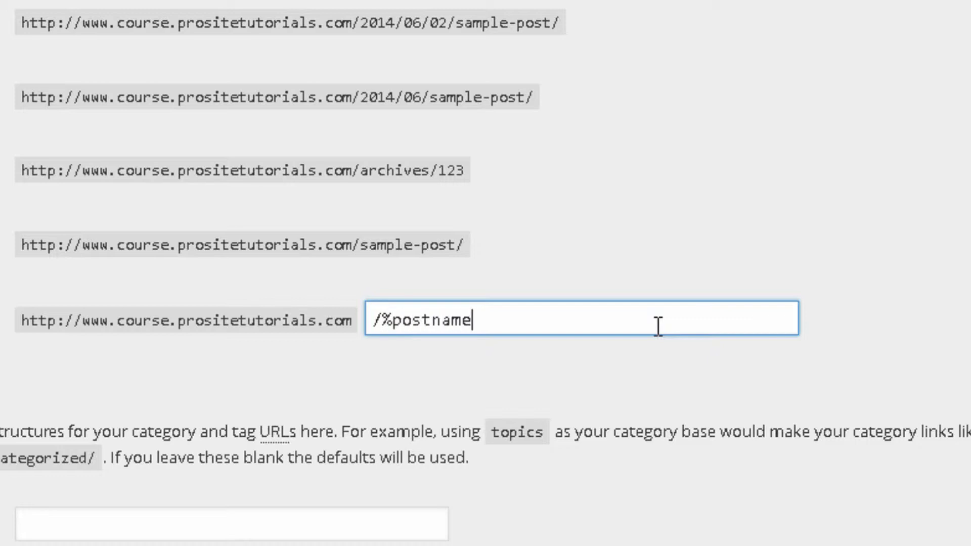
type("%/")
left_click_drag(513, 317, 184, 309)
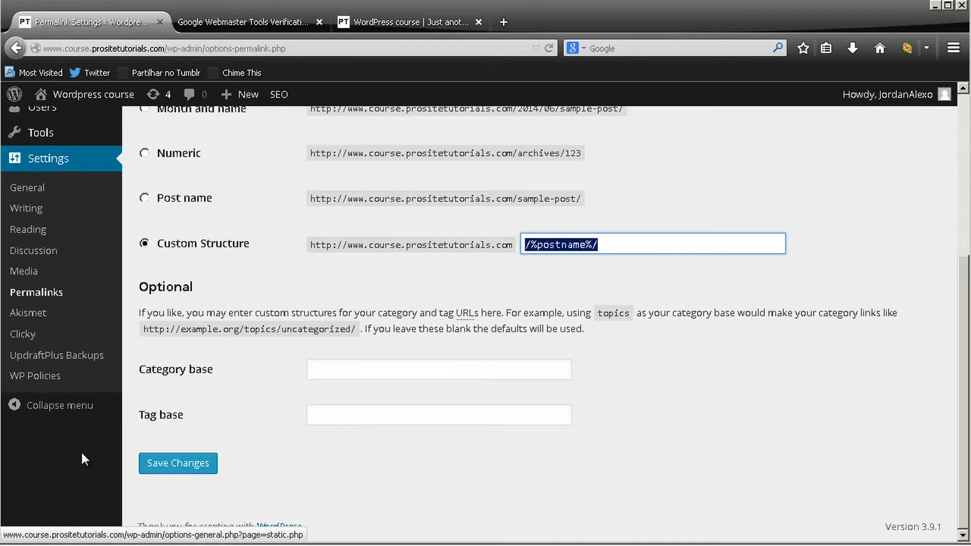
left_click(158, 514)
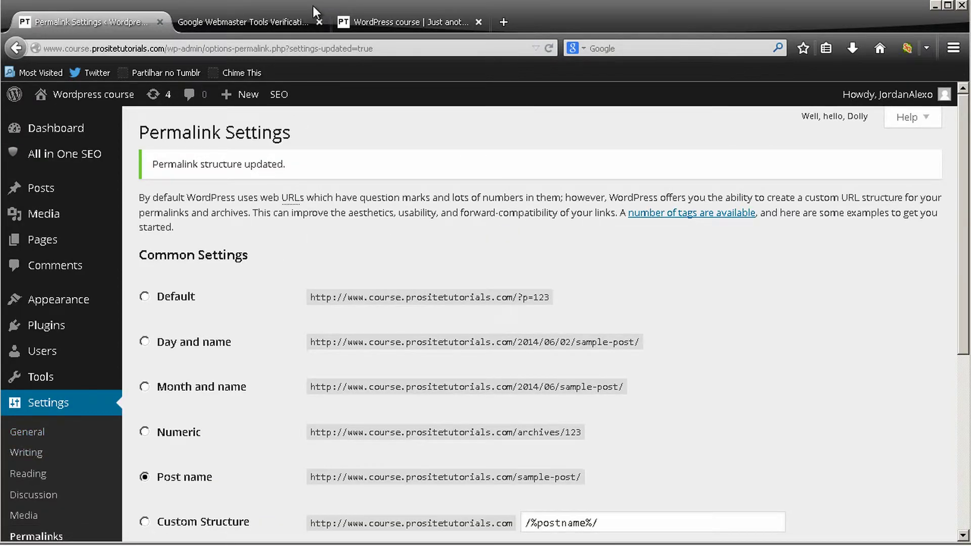
Reload the site's front page to check its title, and return to the Permalink Settings.
left_click(394, 22)
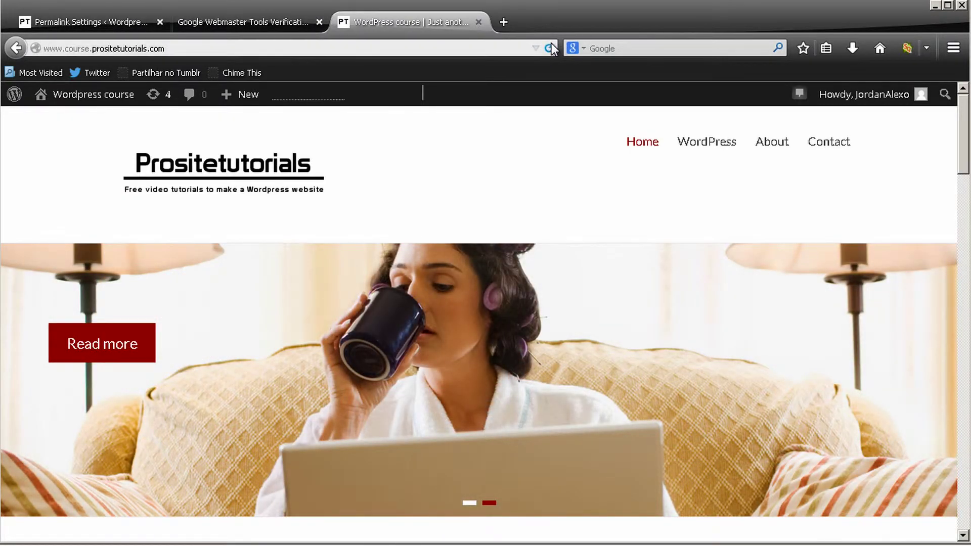
left_click(548, 48)
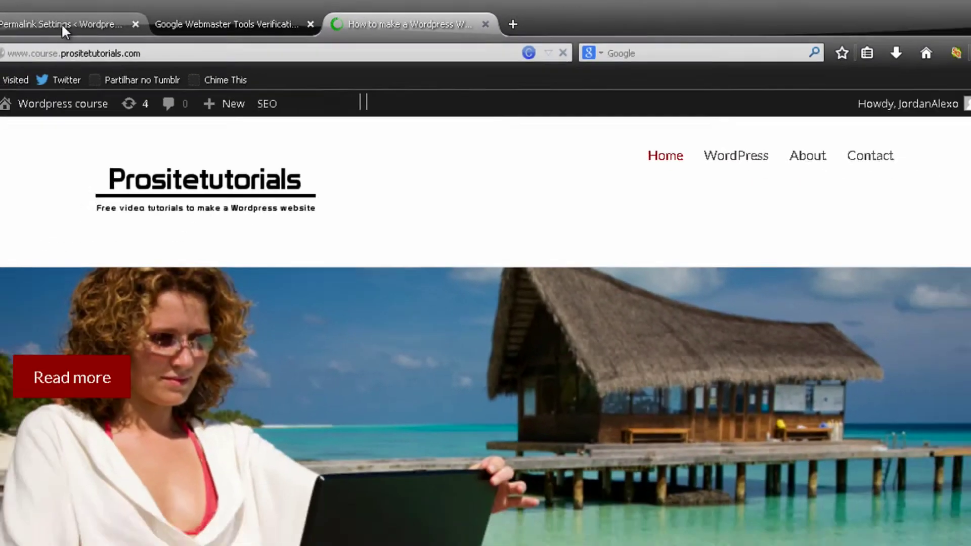
left_click(93, 23)
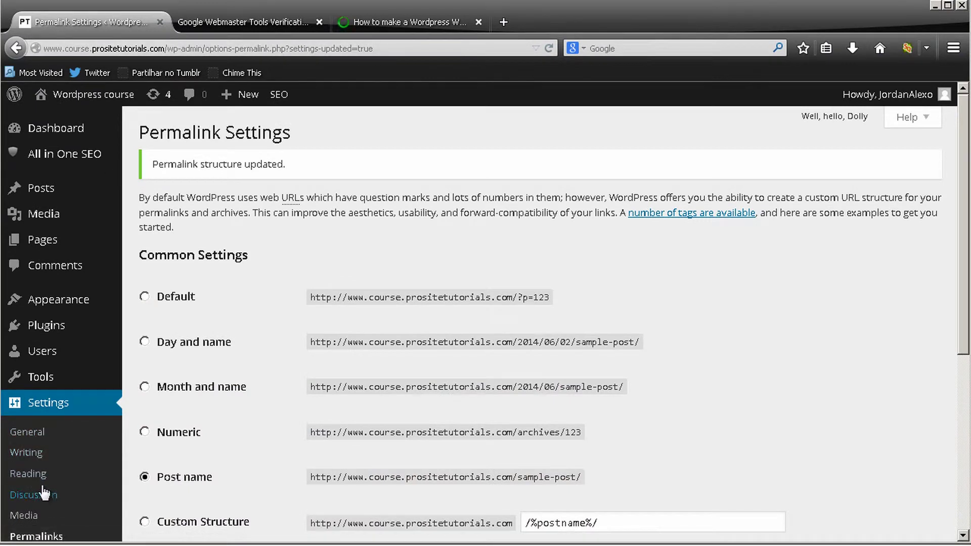
Open the post "Stop Spam with Akismet WordPress Plugin" for editing from the list of posts.
mouse_move(71, 227)
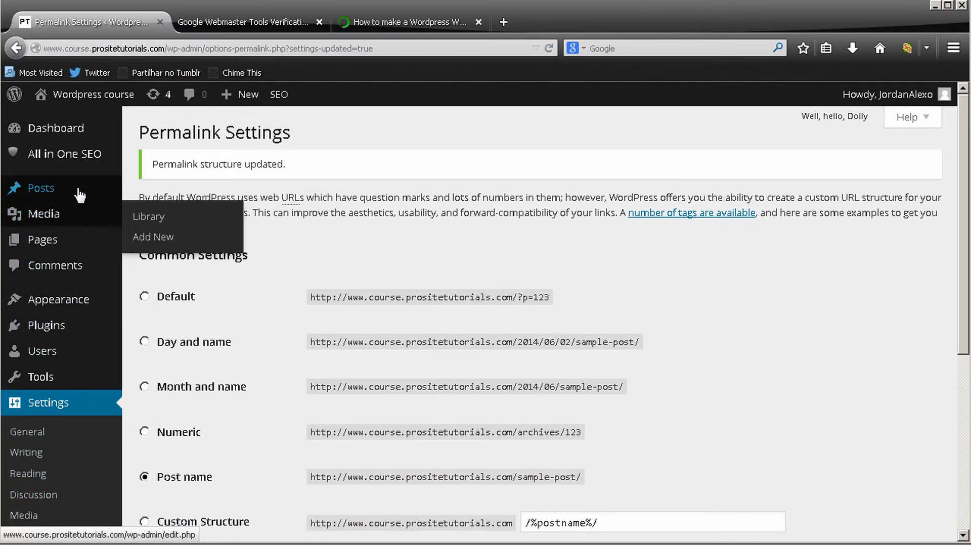
mouse_move(76, 191)
left_click(159, 192)
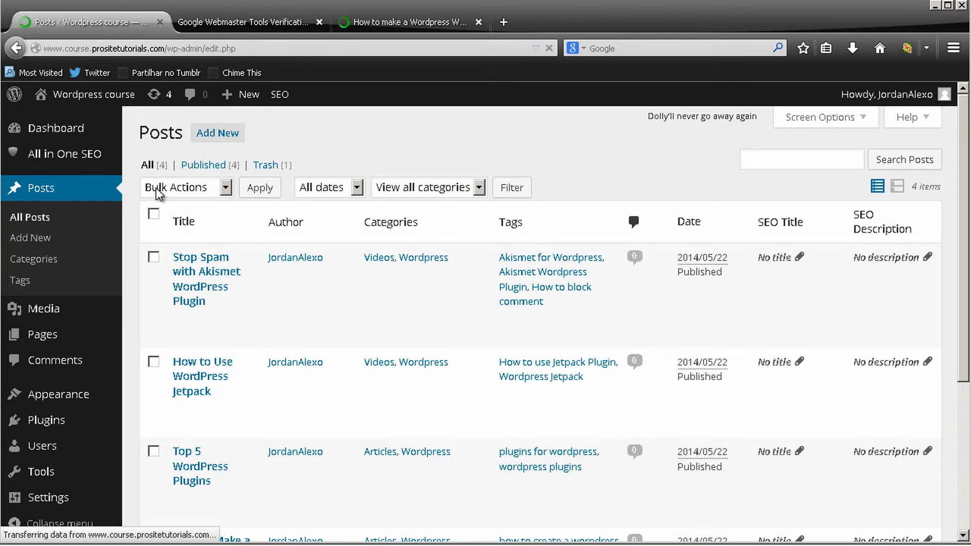
mouse_move(184, 326)
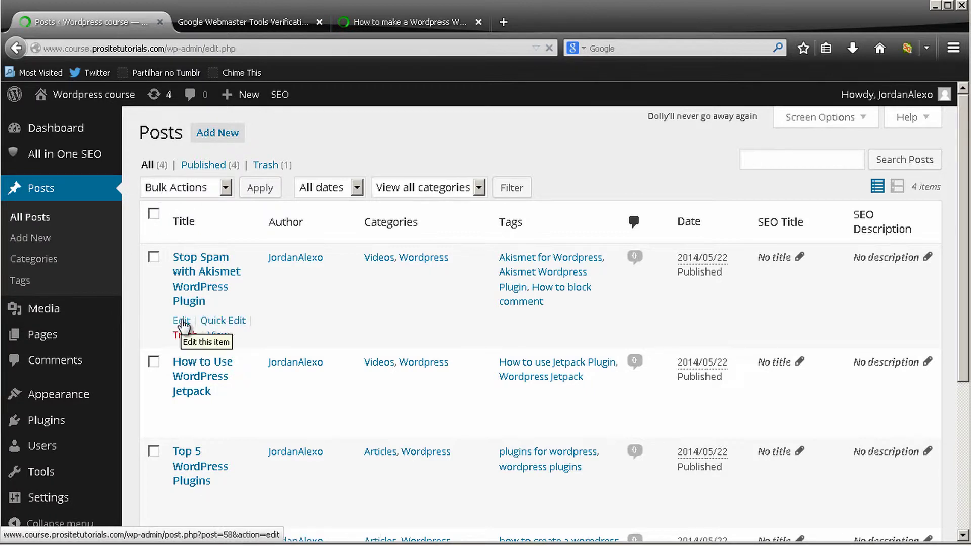
left_click(183, 326)
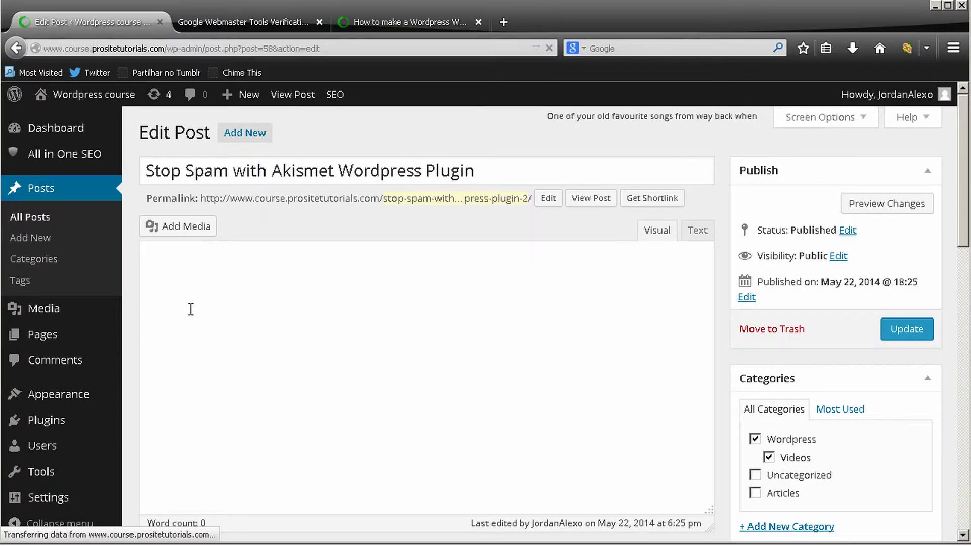
Examine the All in One SEO Pack section below the post's content, including its preview snippet, title and description fields.
scroll(854, 268, "down", 10)
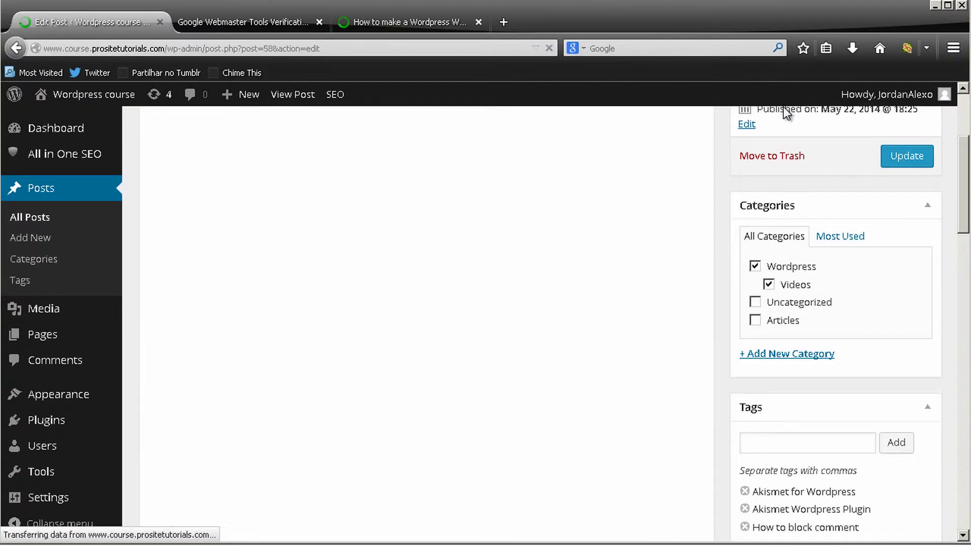
scroll(839, 213, "down", 7)
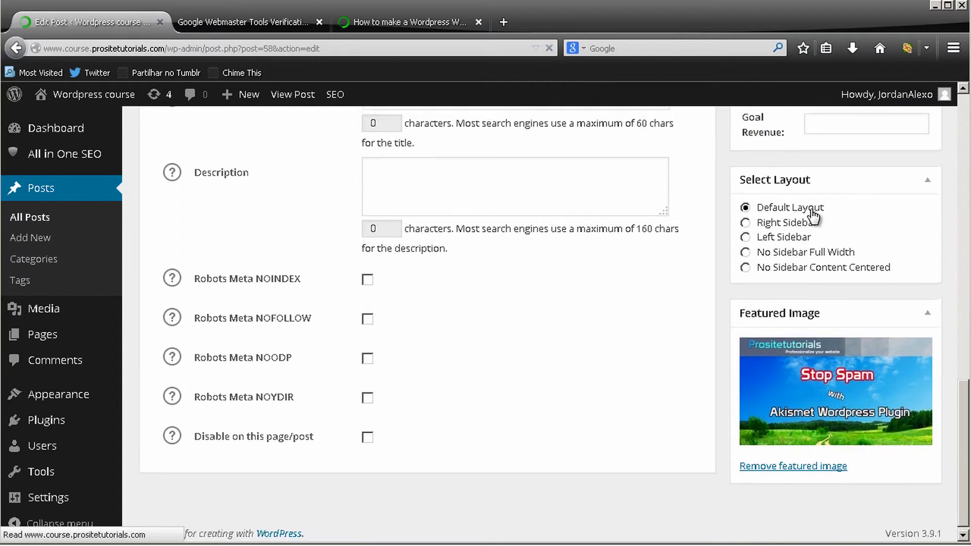
scroll(373, 323, "up", 3)
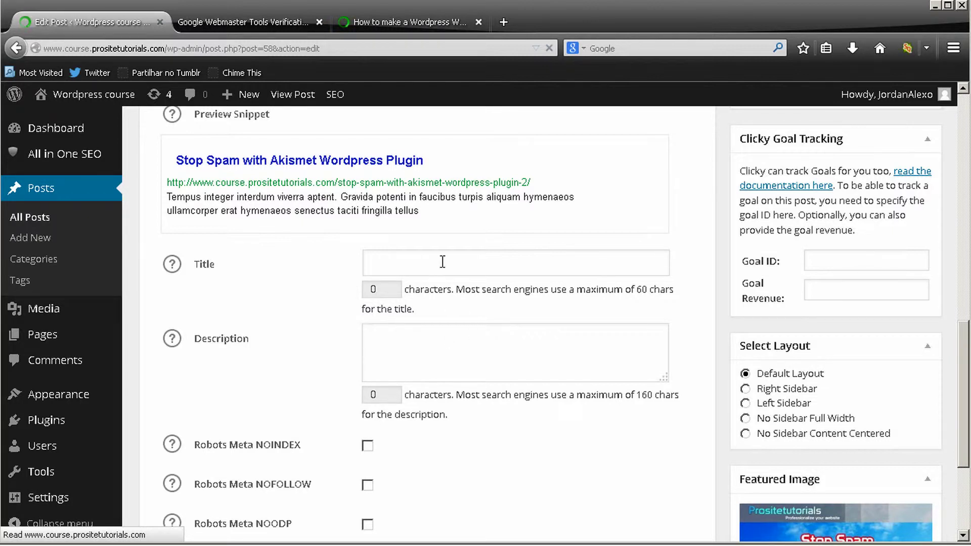
scroll(461, 211, "up", 3)
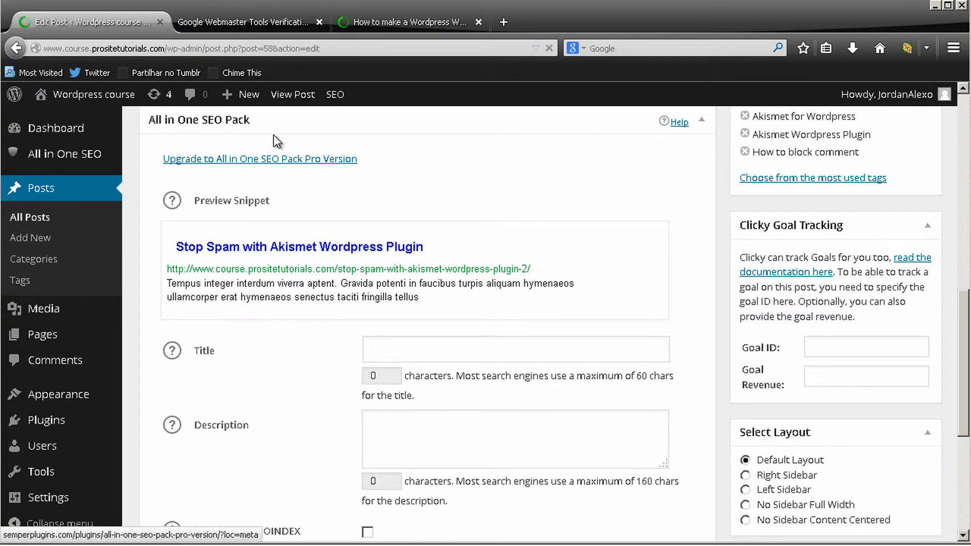
scroll(332, 204, "up", 3)
scroll(331, 204, "up", 10)
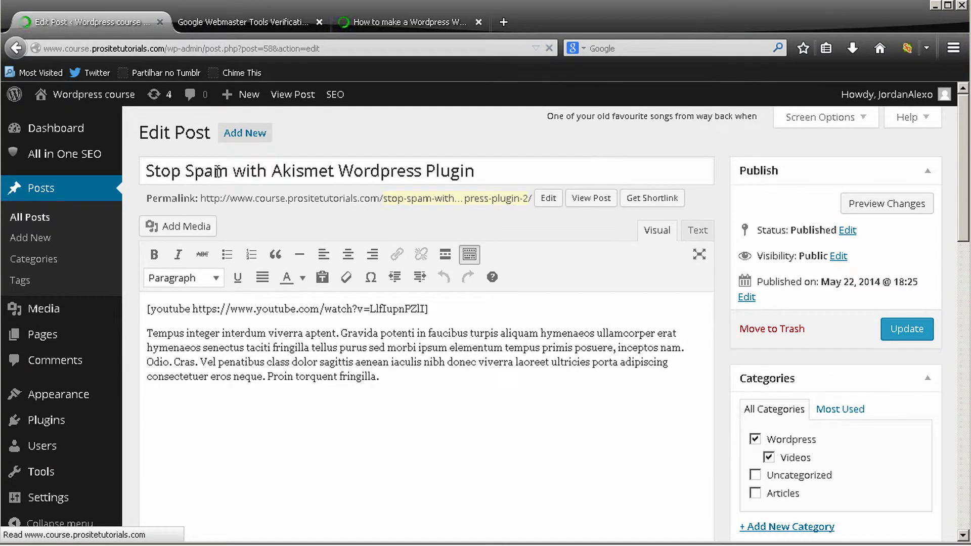
Highlight the post's title, and select the empty Title field in the All in One SEO Pack section to compare it with the preview snippet.
left_click_drag(153, 170, 500, 171)
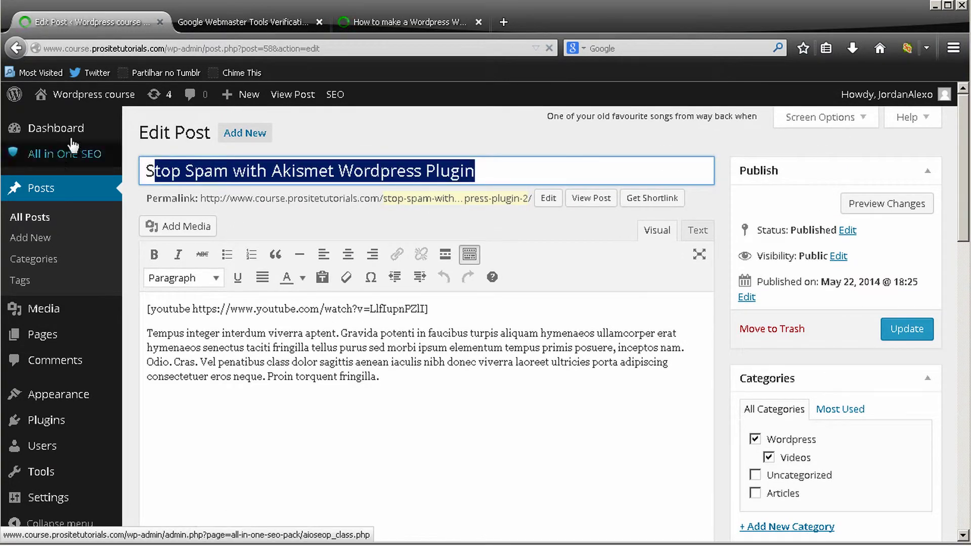
left_click_drag(609, 166, 102, 177)
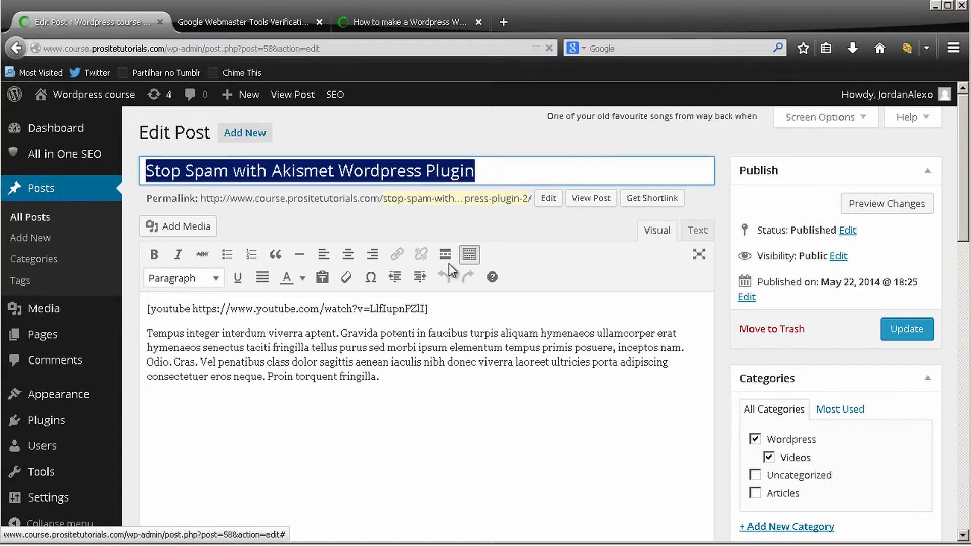
scroll(338, 248, "down", 15)
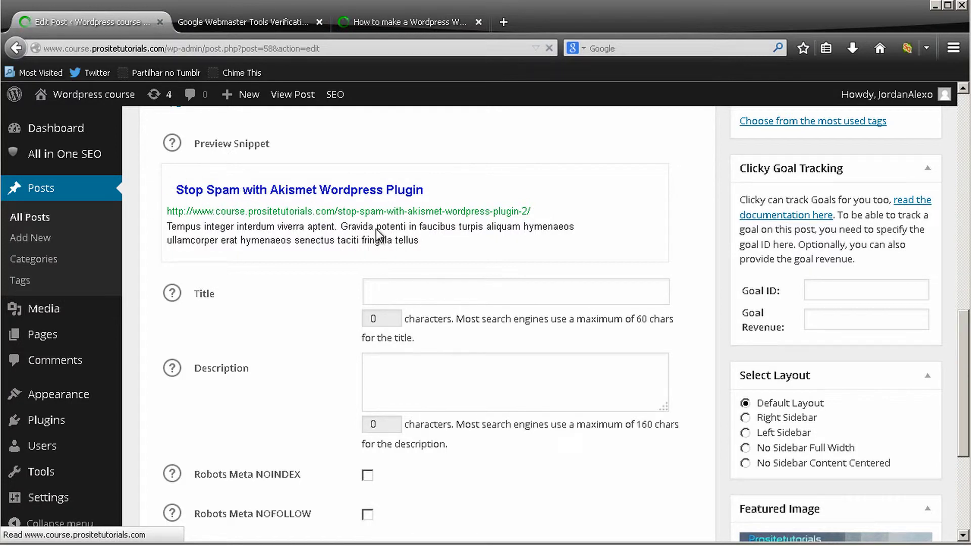
left_click(448, 284)
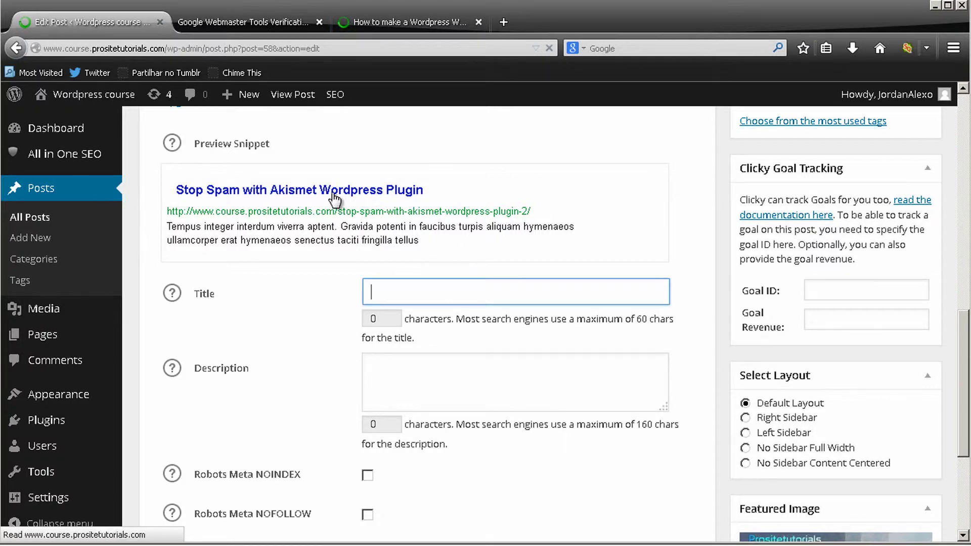
scroll(354, 197, "down", 3)
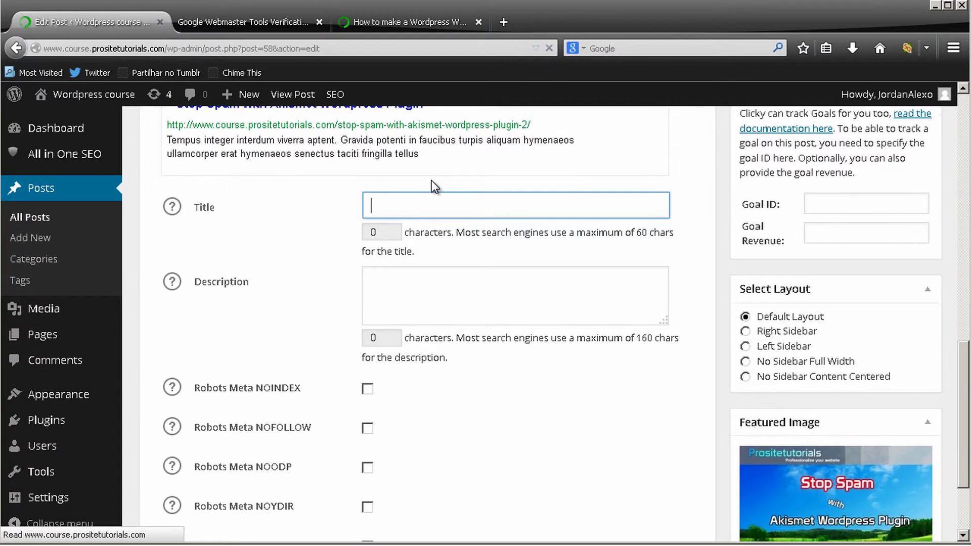
Enter "Stop Spam with Akismet Wordpress Plugin" as the post's SEO title in the All in One SEO Pack section.
scroll(470, 275, "up", 15)
scroll(441, 272, "up", 2)
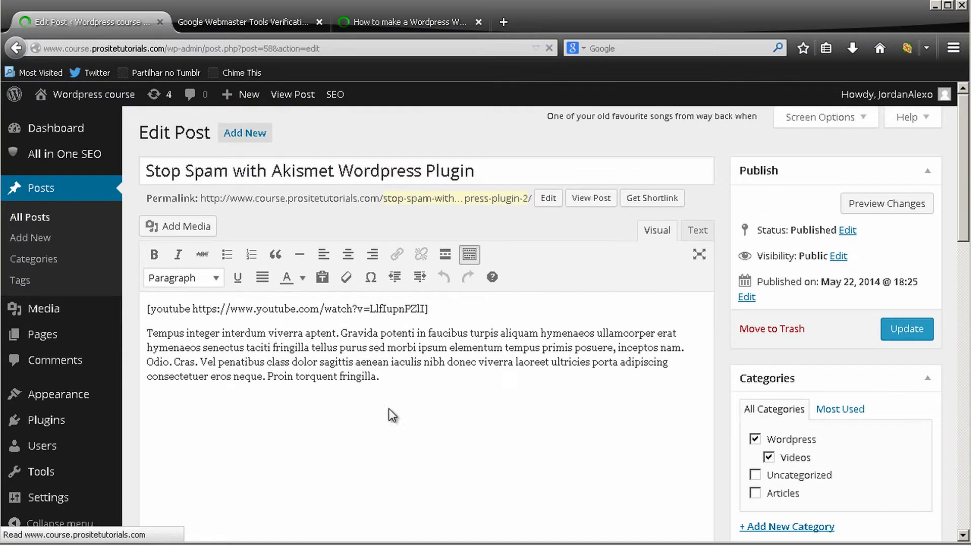
scroll(455, 313, "down", 10)
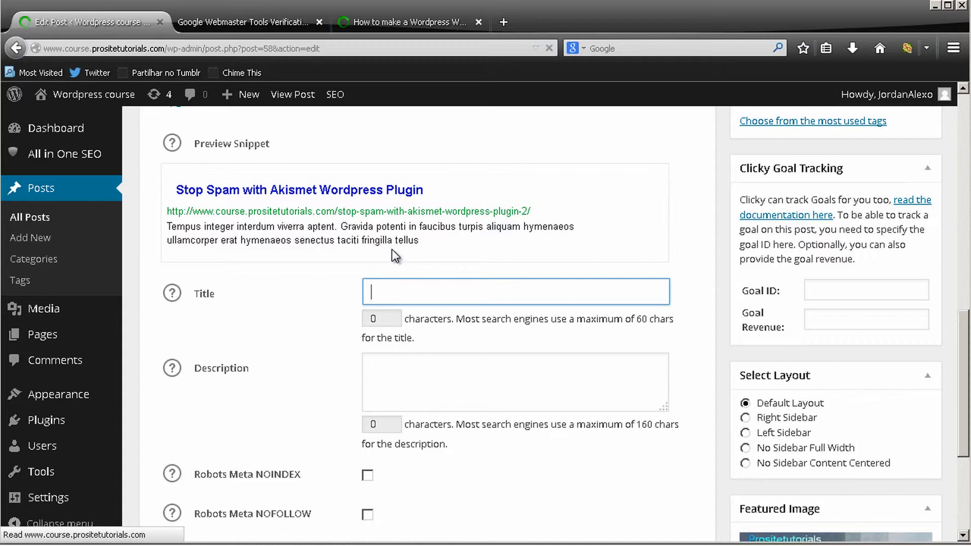
type("Stop Spam with Akismet Wordpress Plugin")
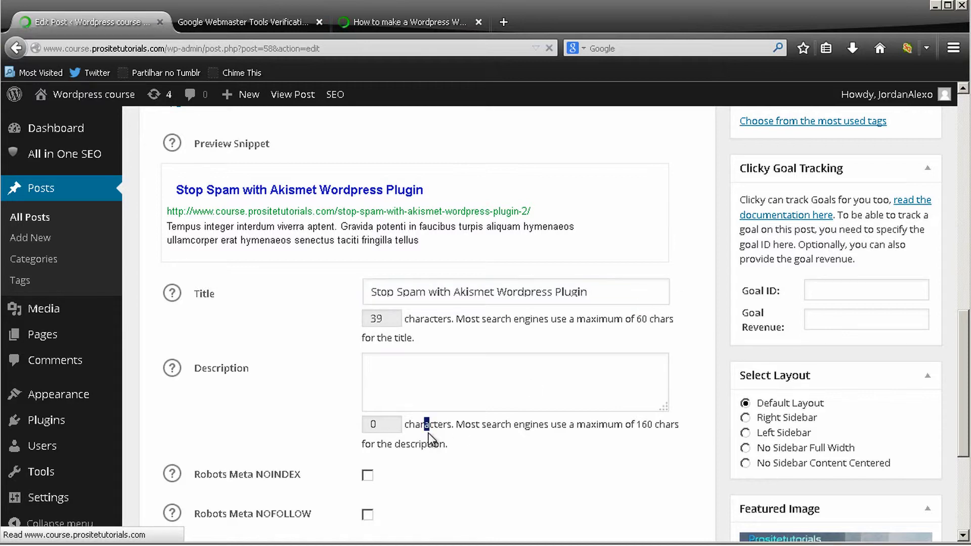
Write the SEO description "Learn how to configure and install Akismet Wordpress plugin" for the post.
left_click(447, 385)
scroll(448, 385, "down", 3)
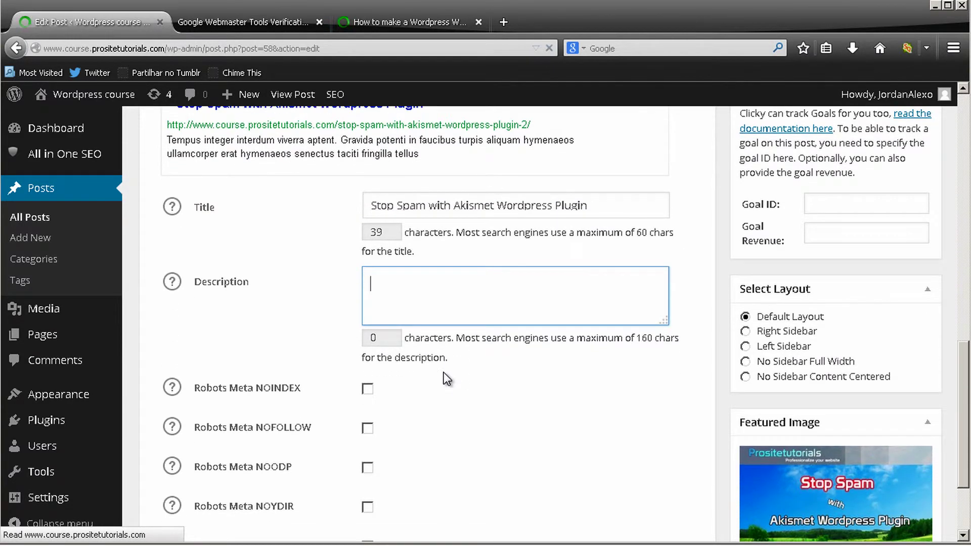
scroll(500, 334, "up", 3)
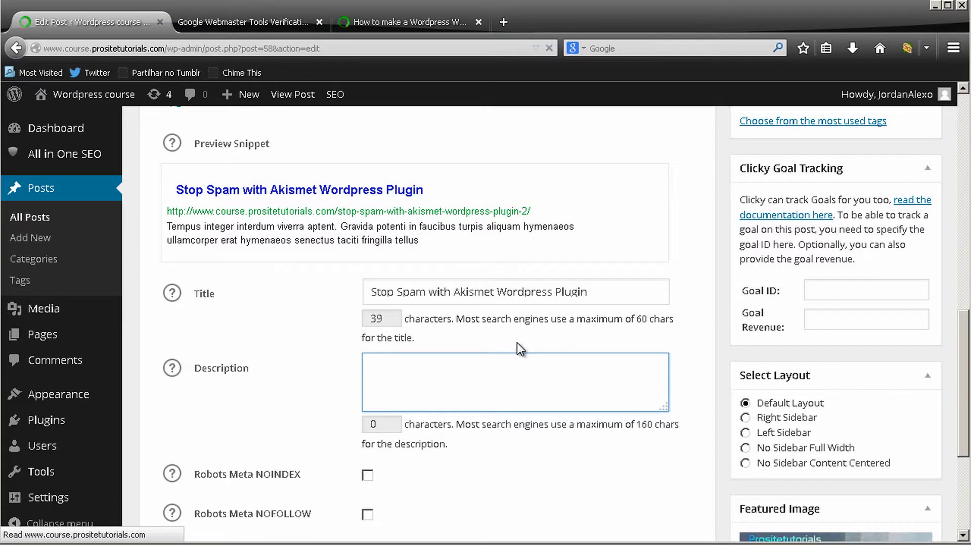
type("Learn how to c")
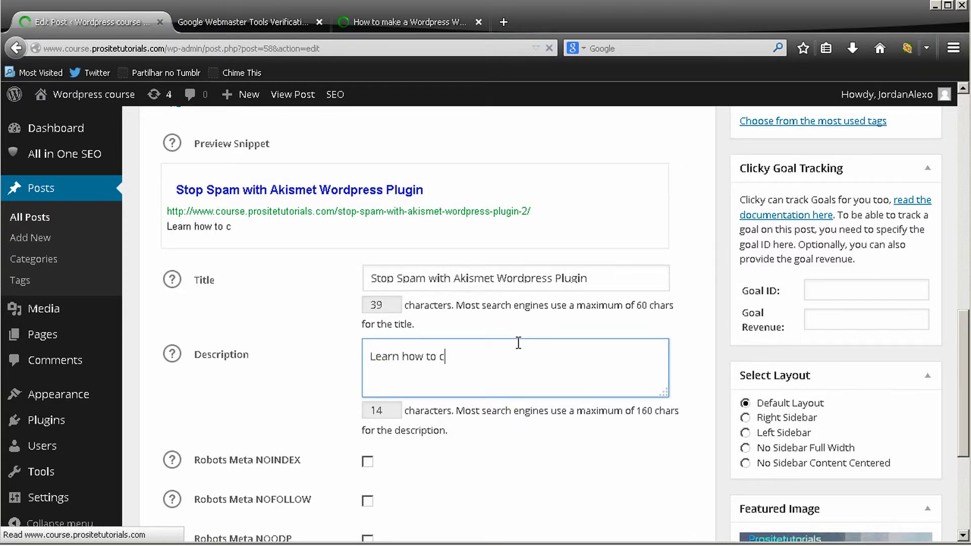
type("onfigure your")
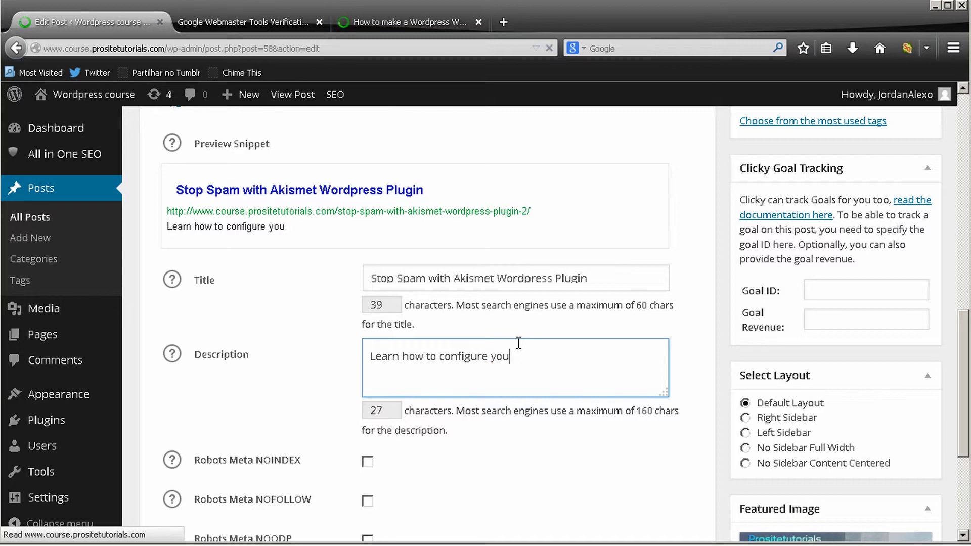
key("BackSpace")
key("BackSpace")
key("BackSpace")
key("BackSpace")
type("and install ")
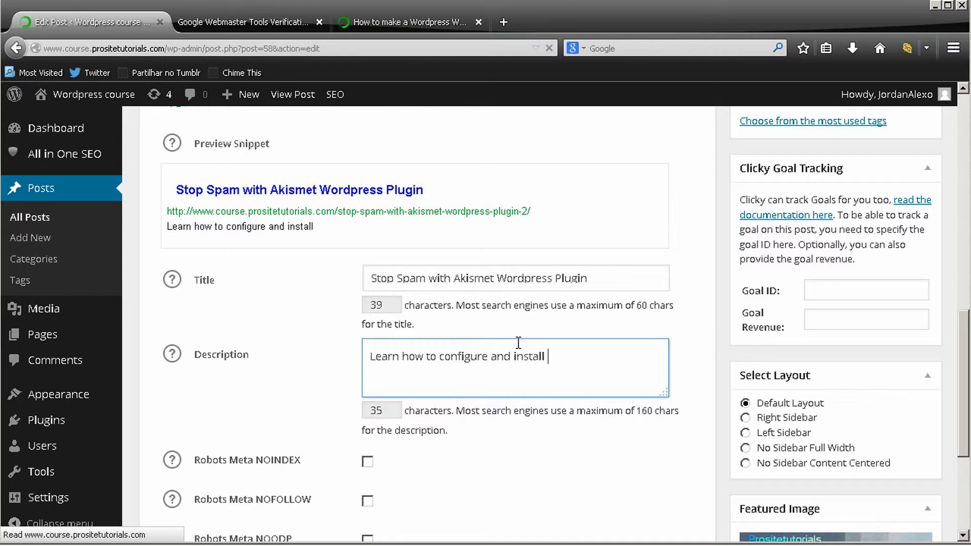
type("Akismet Word")
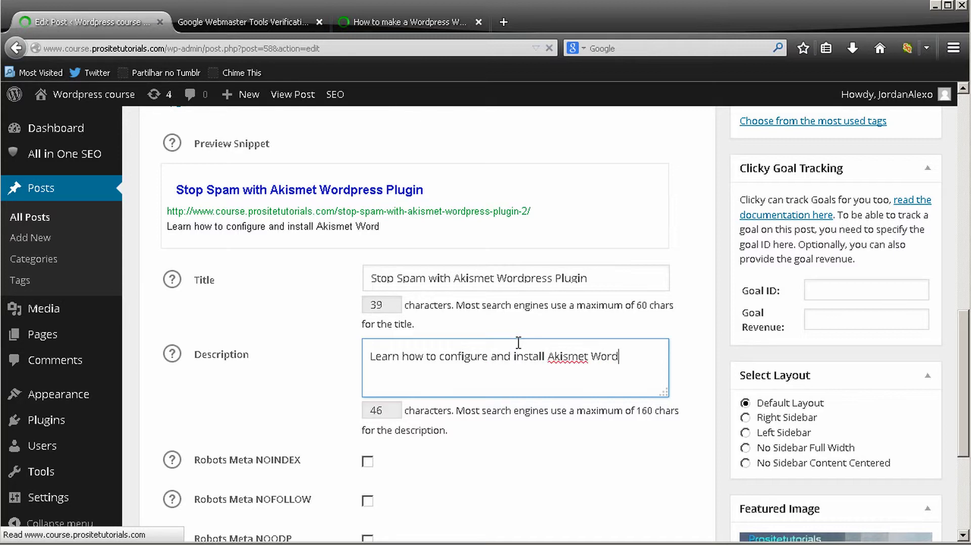
type("press plugin")
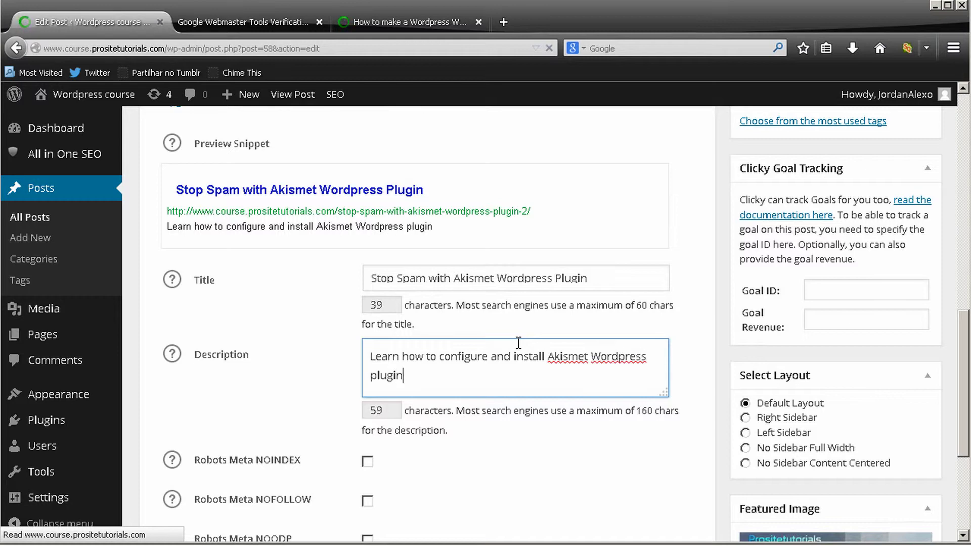
Change the post's permalink slug to "akismet-wordpress-plugin".
scroll(248, 163, "down", 6)
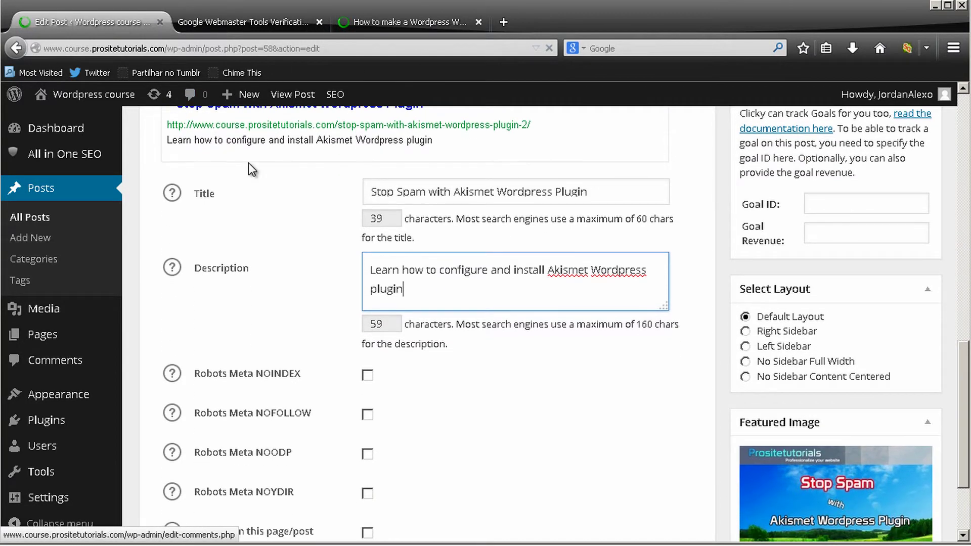
scroll(416, 210, "up", 7)
scroll(568, 275, "down", 7)
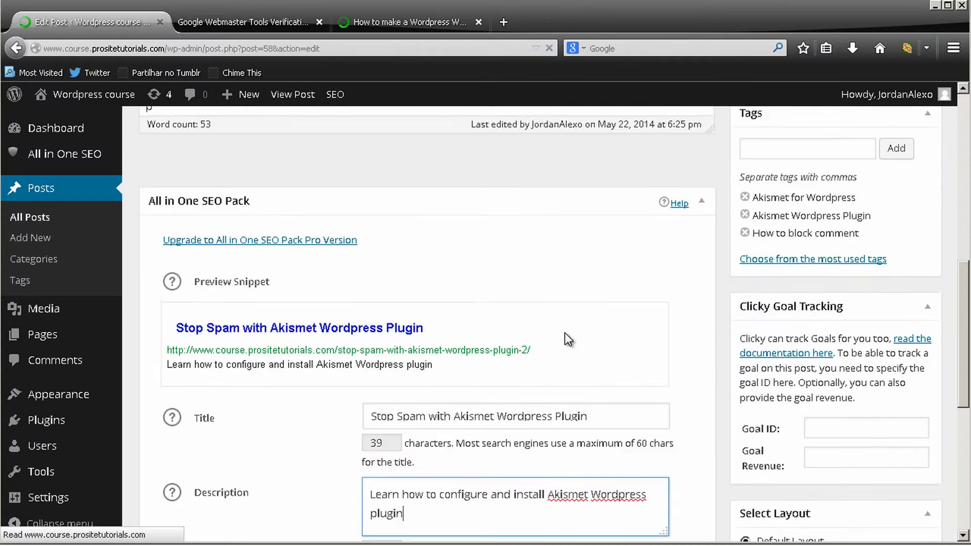
scroll(384, 384, "up", 15)
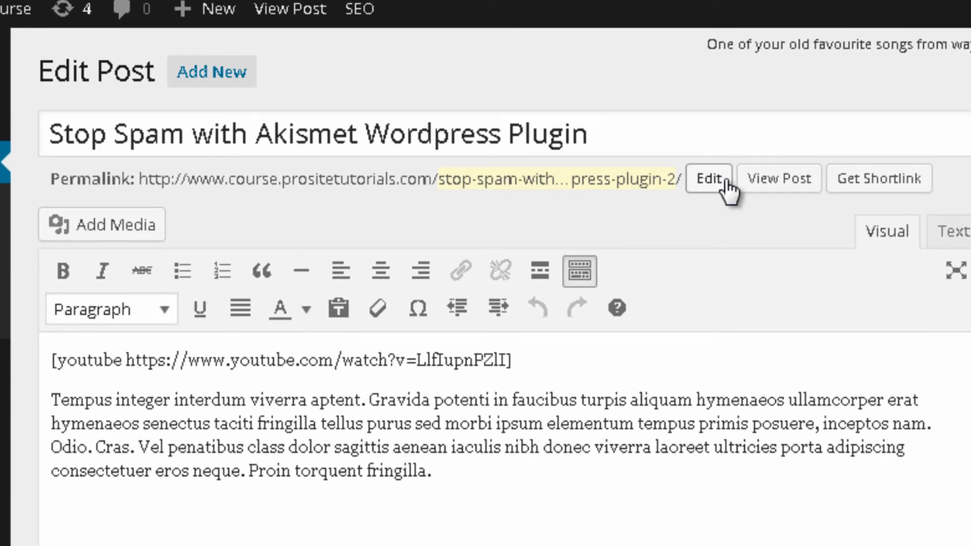
left_click(705, 182)
left_click_drag(445, 187, 690, 181)
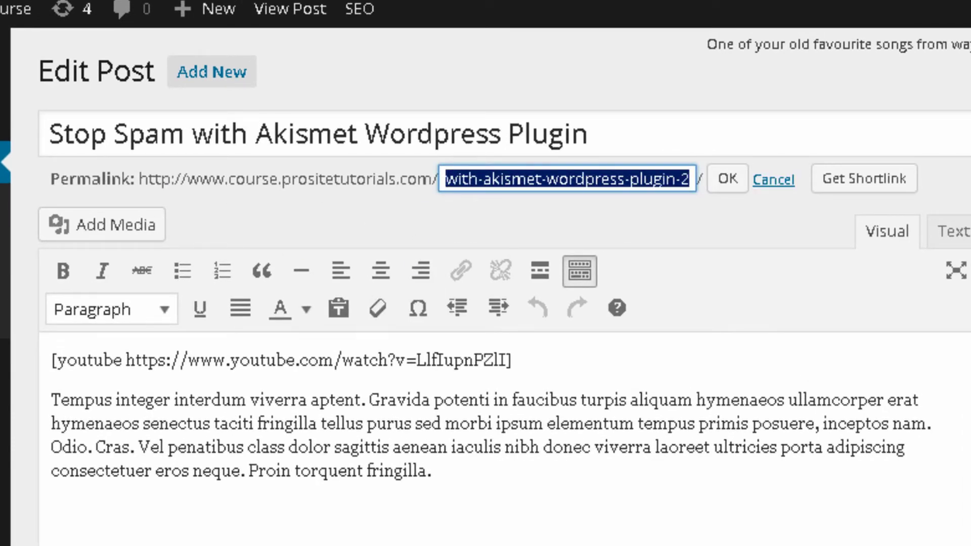
key("BackSpace")
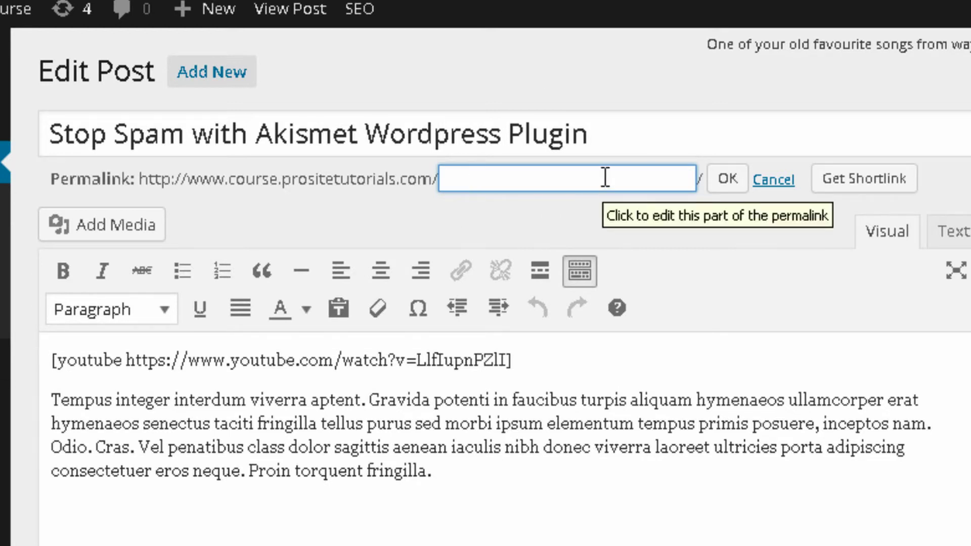
type("akismet")
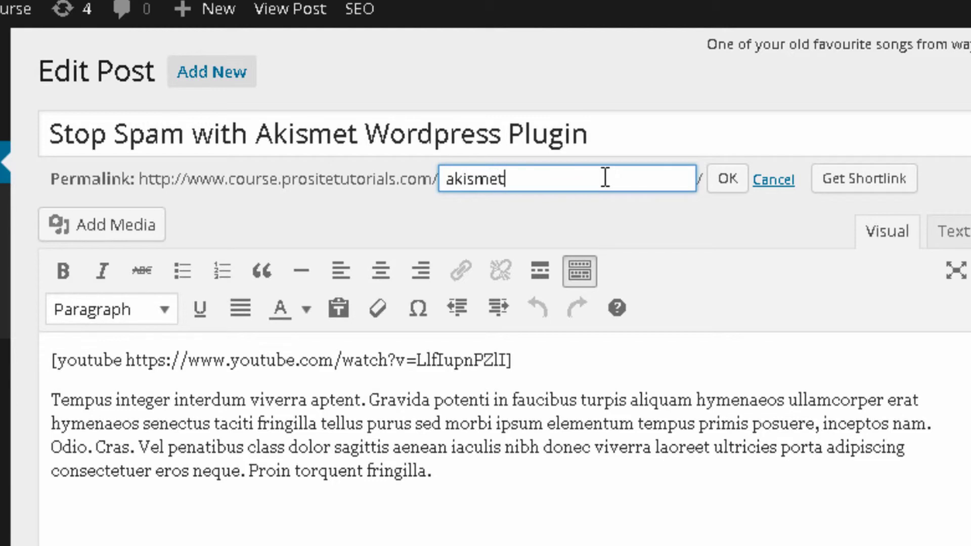
type("-wordpr")
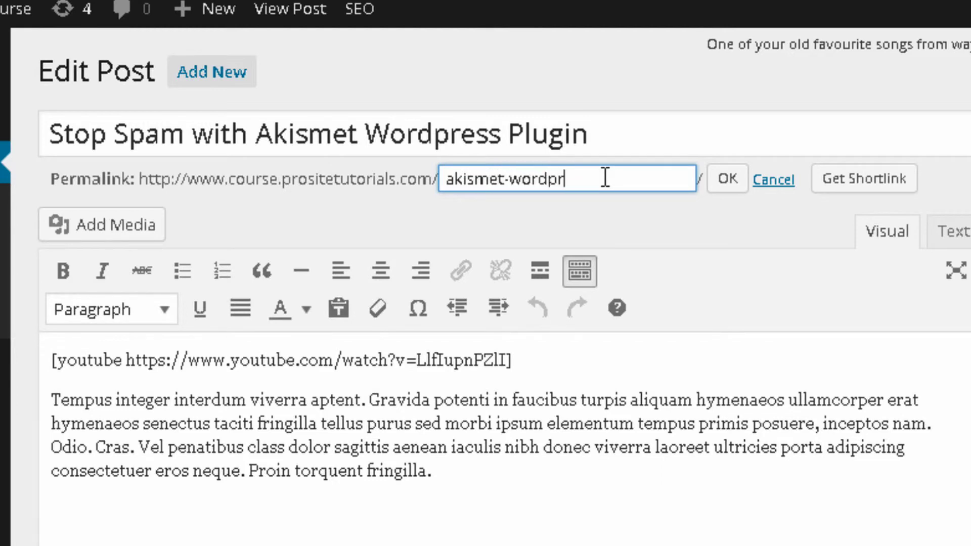
type("ess-plugins")
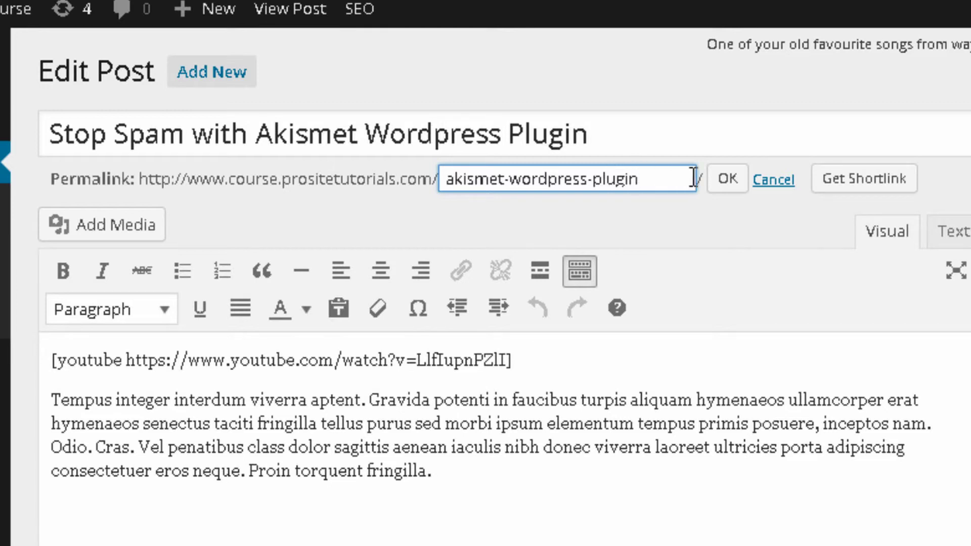
left_click(728, 179)
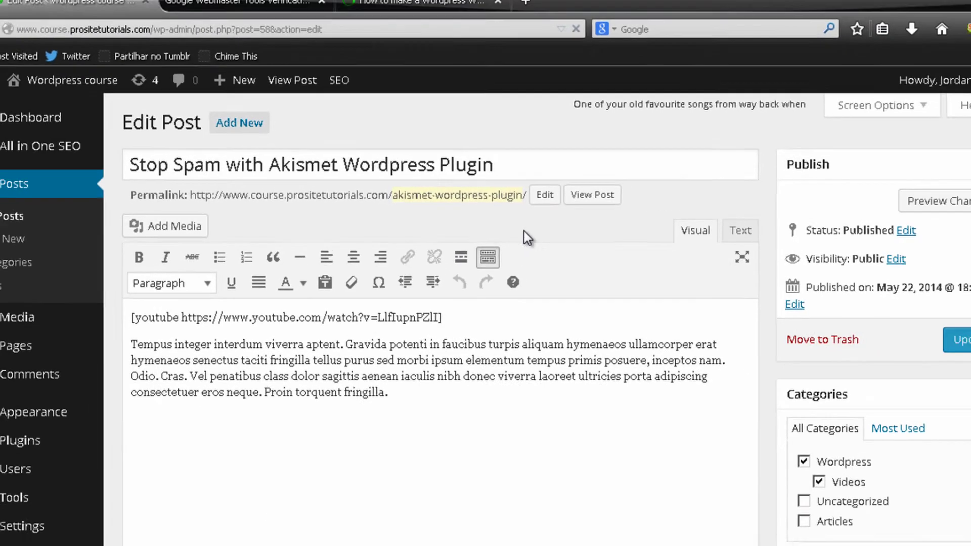
Review the post's preview snippet, SEO title, description and Robots Meta options, highlighting the description text.
scroll(733, 167, "down", 10)
scroll(401, 158, "up", 3)
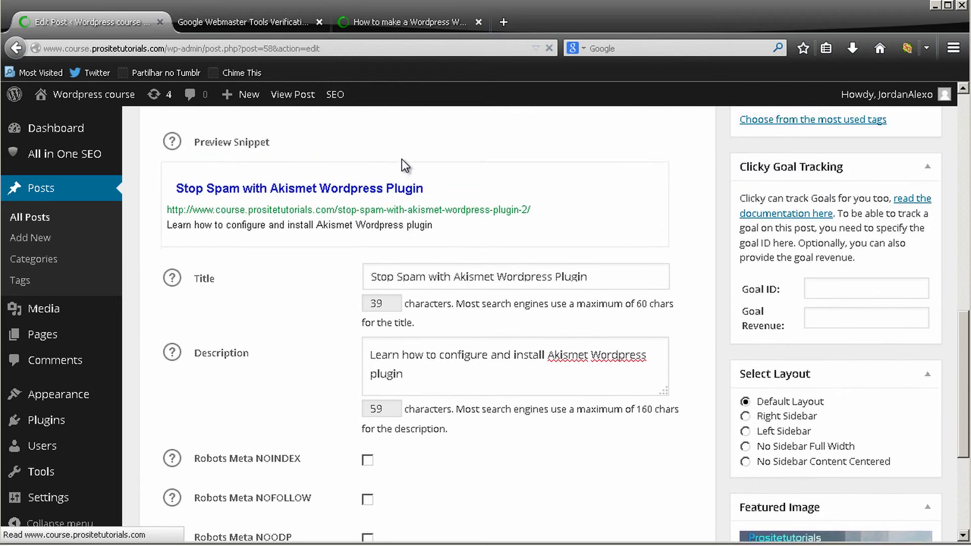
scroll(415, 218, "down", 3)
scroll(354, 202, "down", 2)
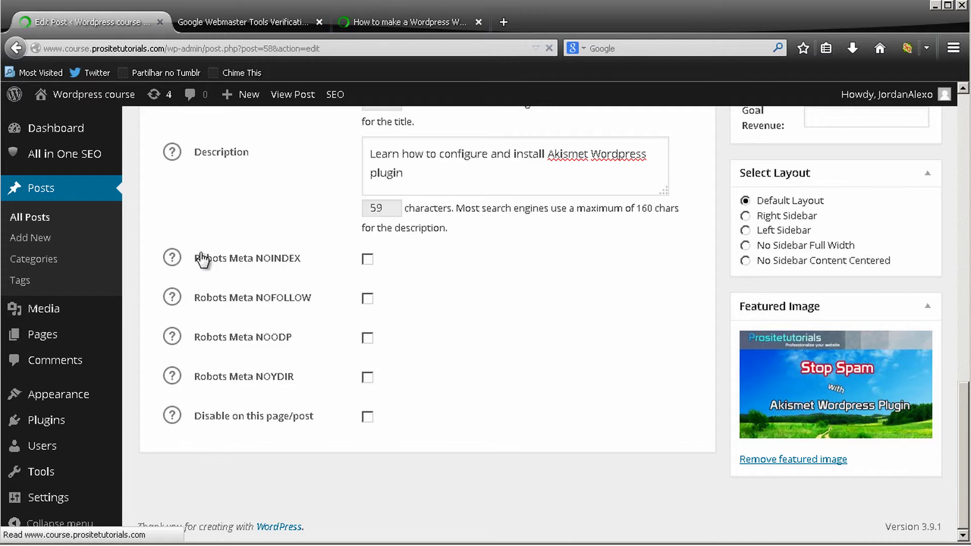
scroll(239, 273, "up", 2)
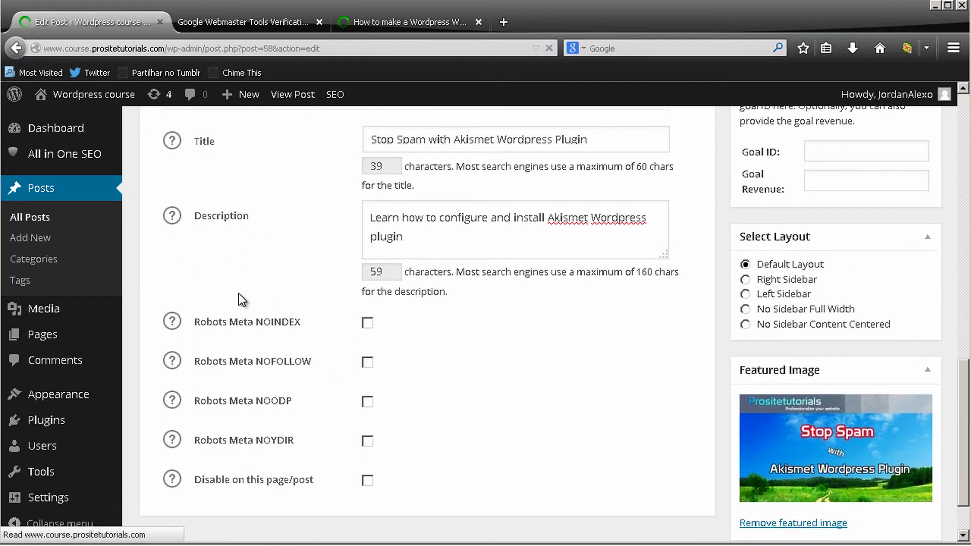
scroll(238, 293, "down", 2)
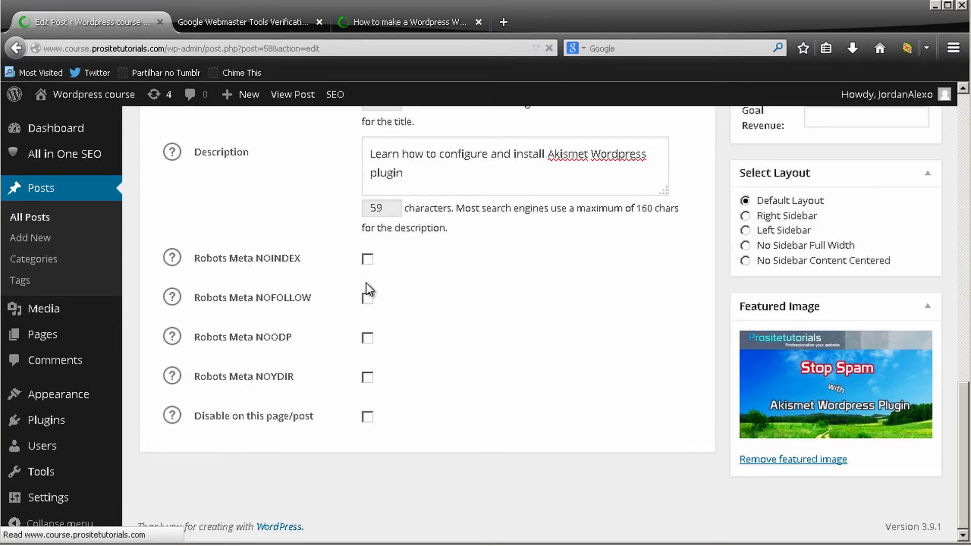
scroll(700, 338, "up", 5)
scroll(530, 281, "down", 5)
scroll(632, 394, "up", 5)
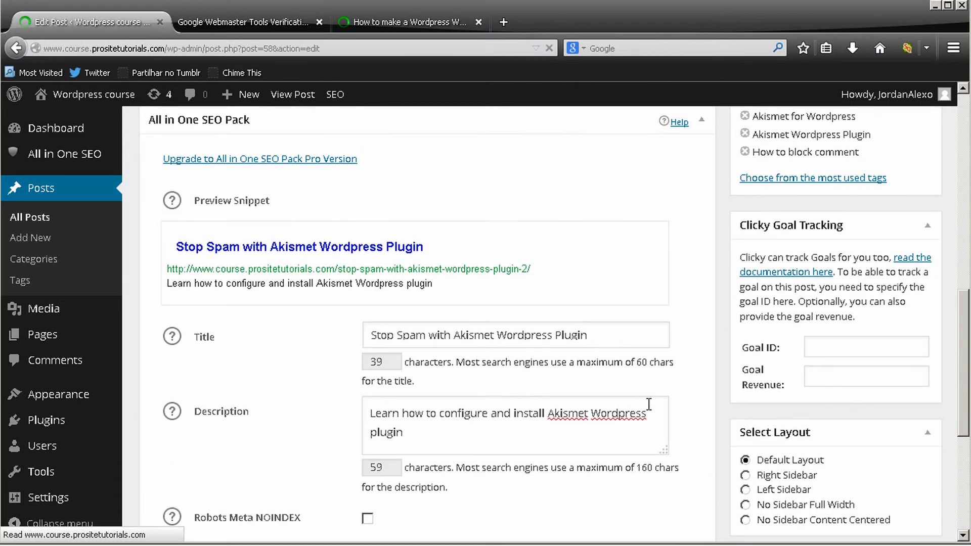
scroll(641, 407, "down", 2)
left_click_drag(386, 346, 370, 327)
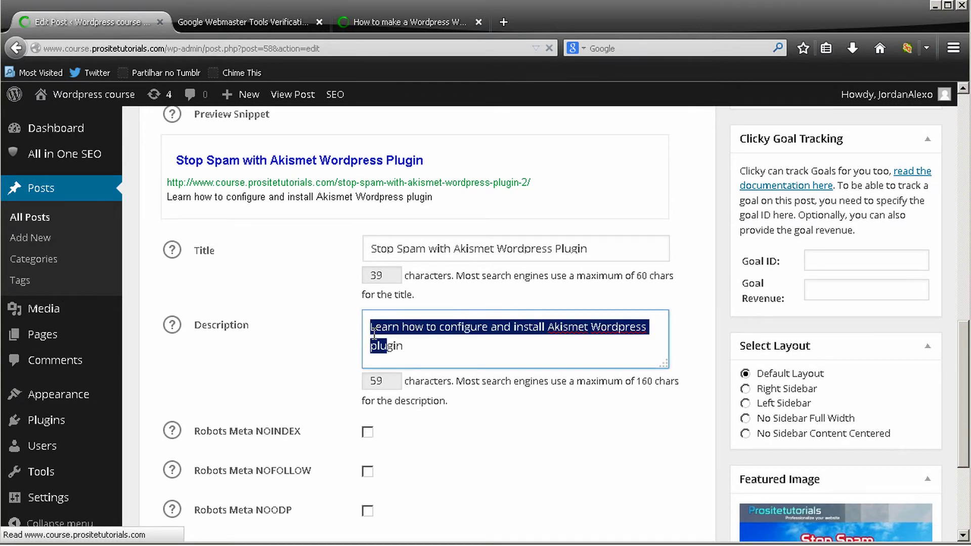
Update the published post to save its SEO title, description and permalink.
scroll(556, 343, "up", 8)
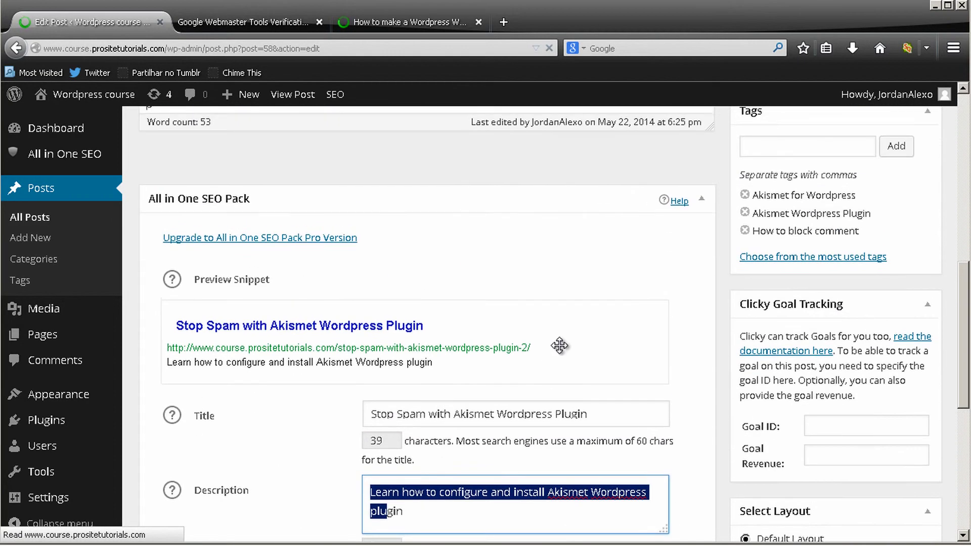
scroll(698, 310, "up", 3)
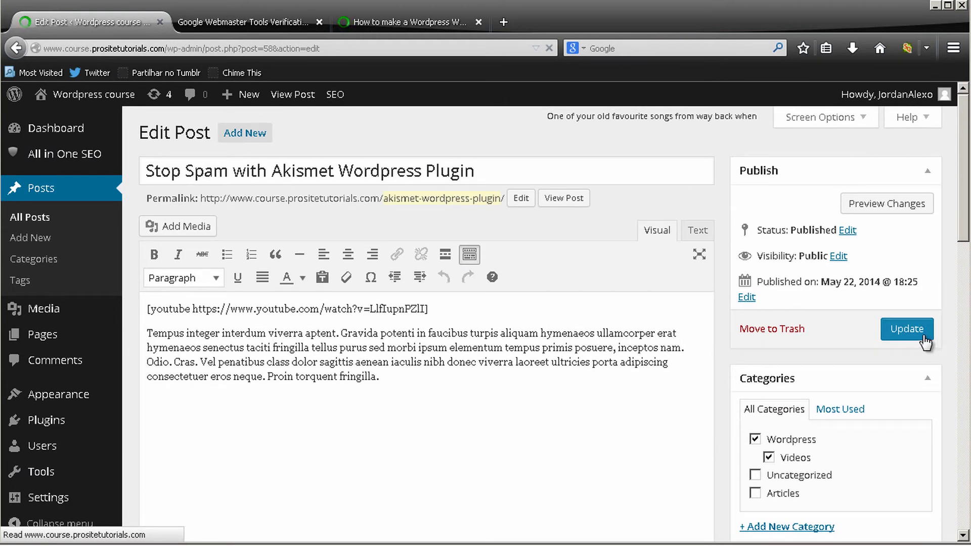
left_click(926, 342)
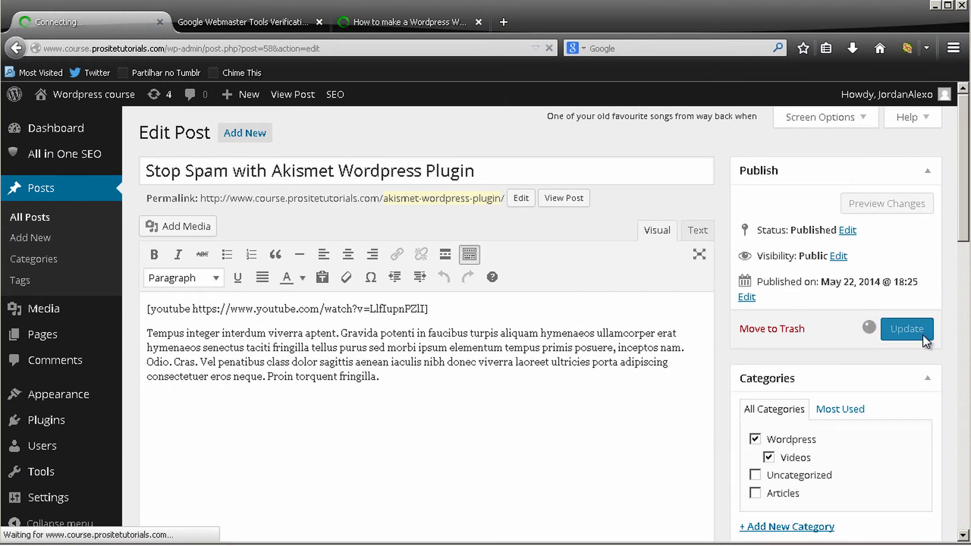